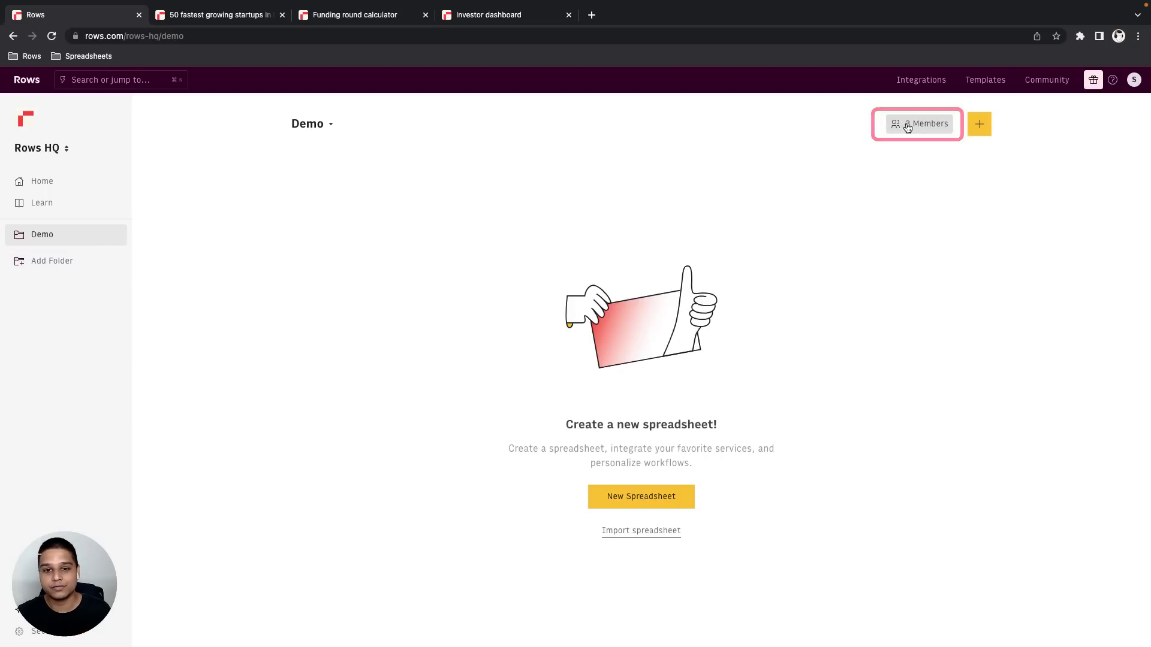
- Create a new untitled spreadsheet in the Demo folder
{"action": "left_click", "coordinate": [658, 500]}
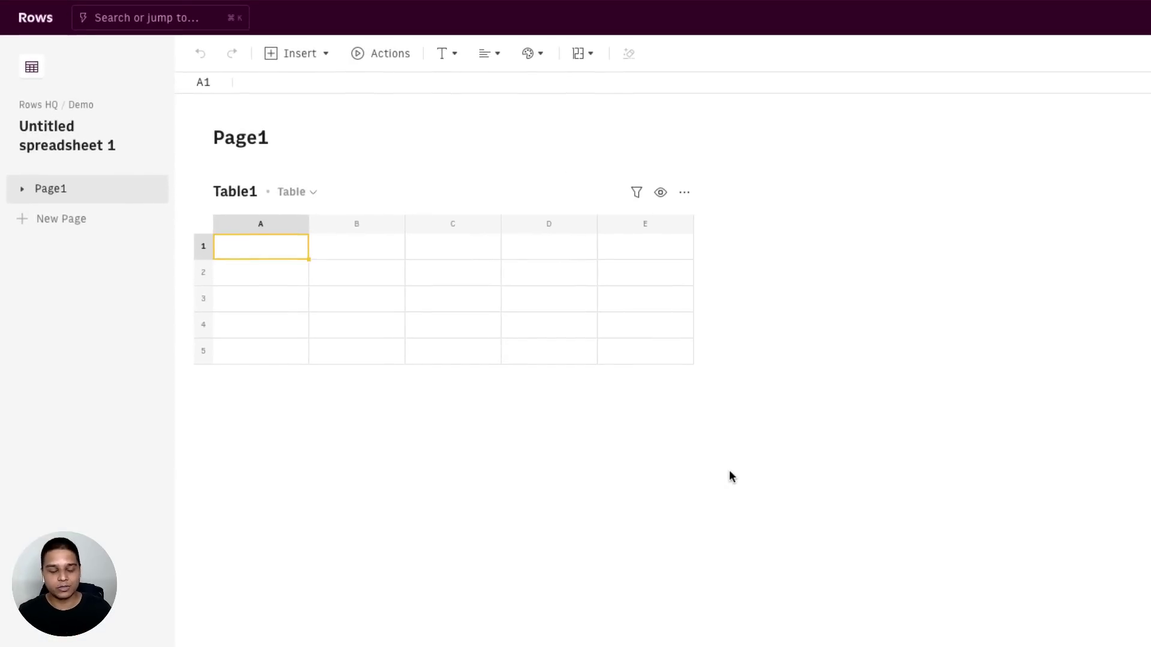
- Add a second empty table, Table2, to Page1 from the sidebar
{"action": "left_click", "coordinate": [229, 248]}
{"action": "mouse_move", "coordinate": [50, 190]}
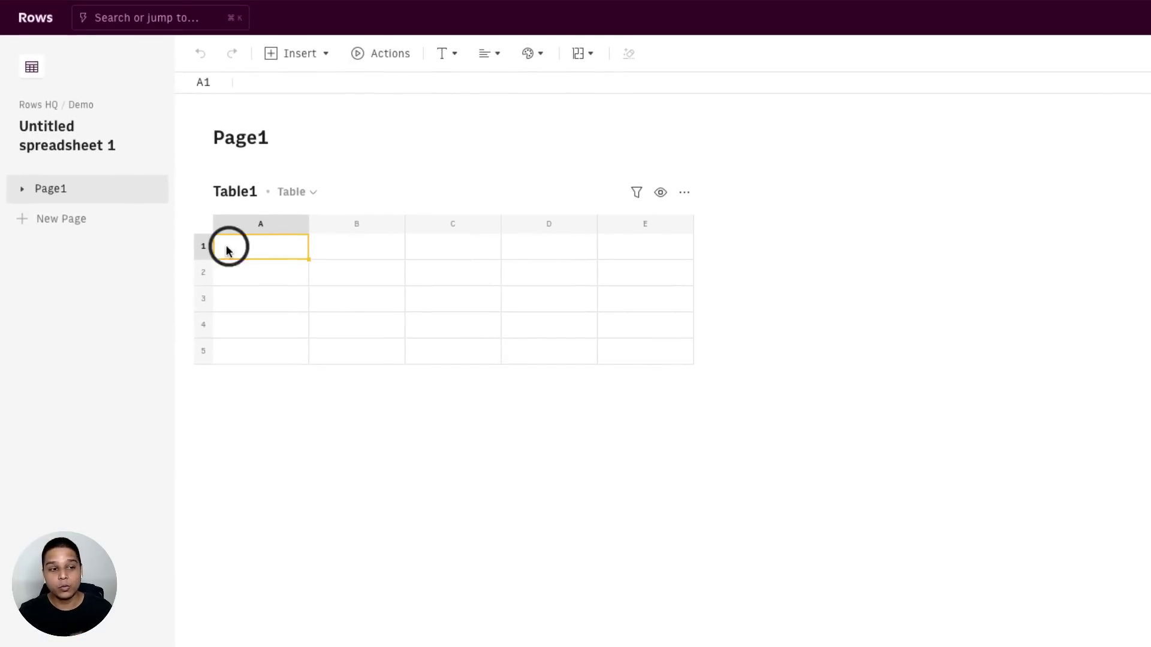
{"action": "left_click", "coordinate": [21, 190]}
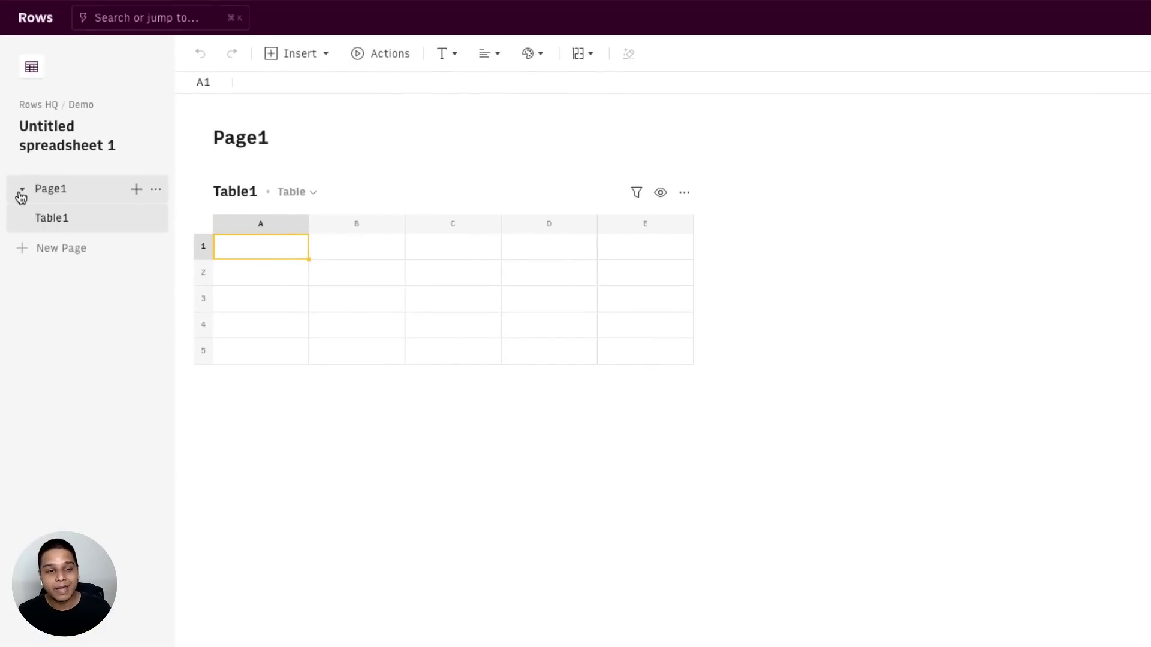
{"action": "left_click", "coordinate": [137, 193]}
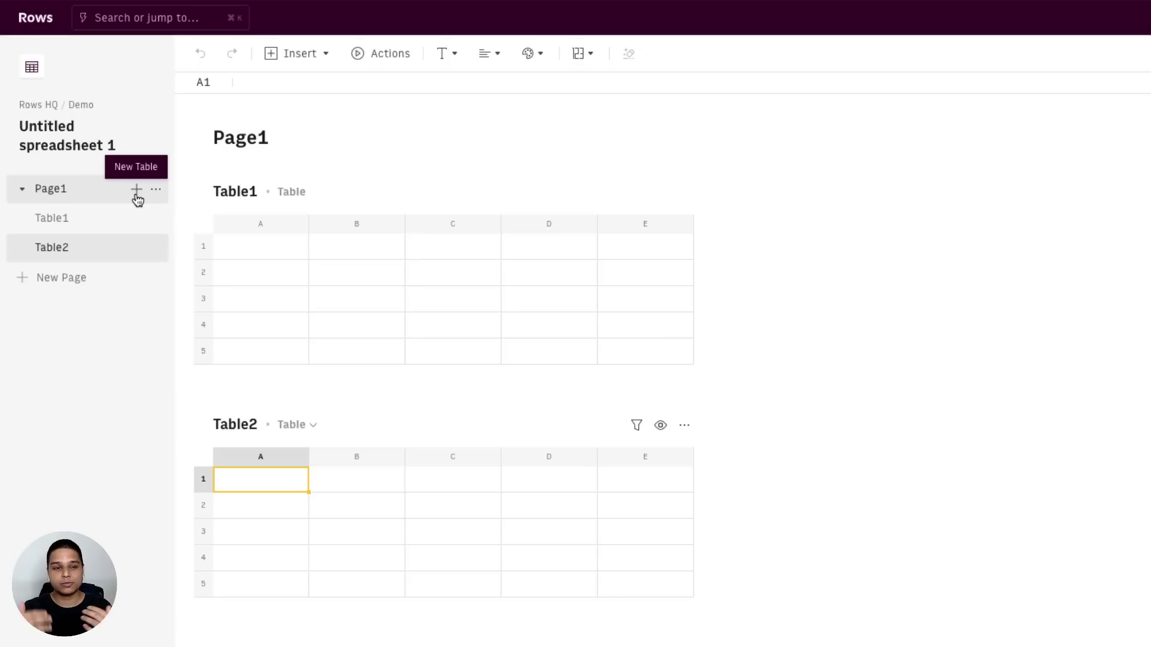
- Try a formula in Table1's A1, cancel it, and browse Insert without adding anything
{"action": "left_click", "coordinate": [269, 257]}
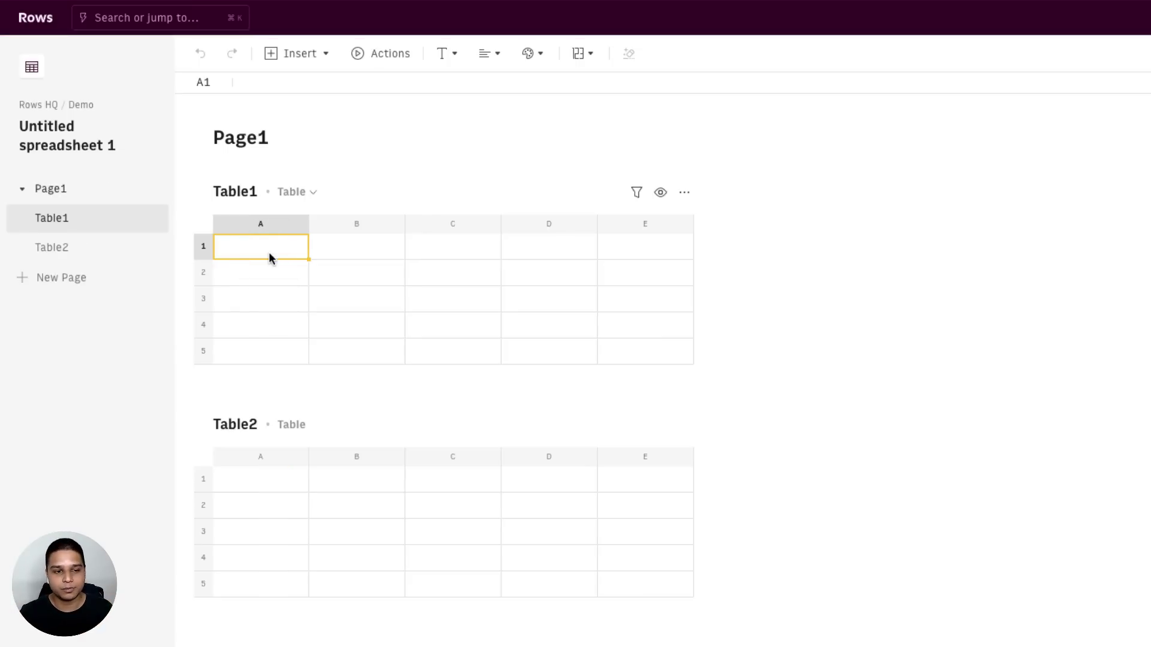
{"action": "type", "text": "=sum"}
{"action": "key", "text": "BackSpace"}
{"action": "key", "text": "BackSpace"}
{"action": "key", "text": "BackSpace"}
{"action": "type", "text": "vl"}
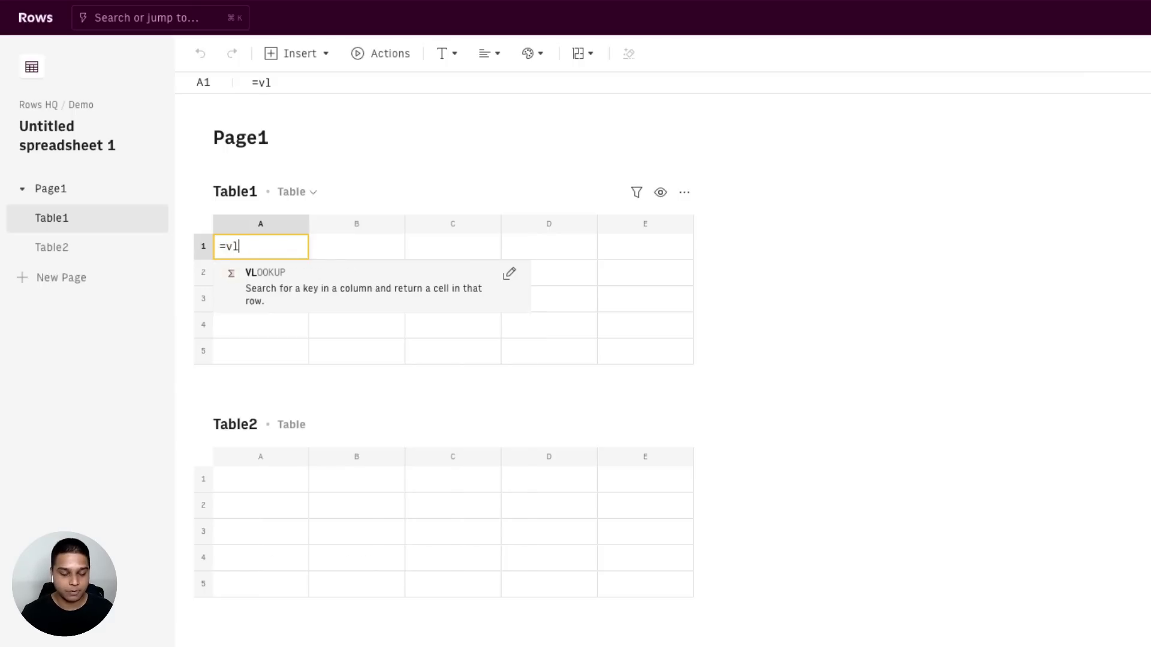
{"action": "key", "text": "Escape"}
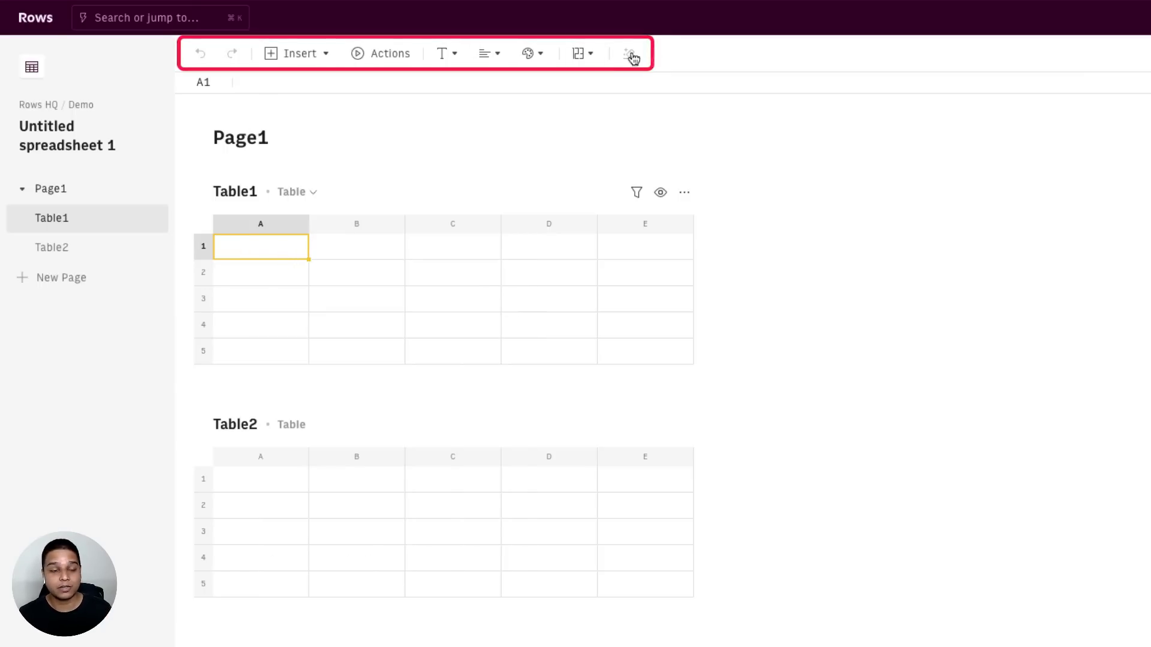
{"action": "left_click", "coordinate": [308, 63]}
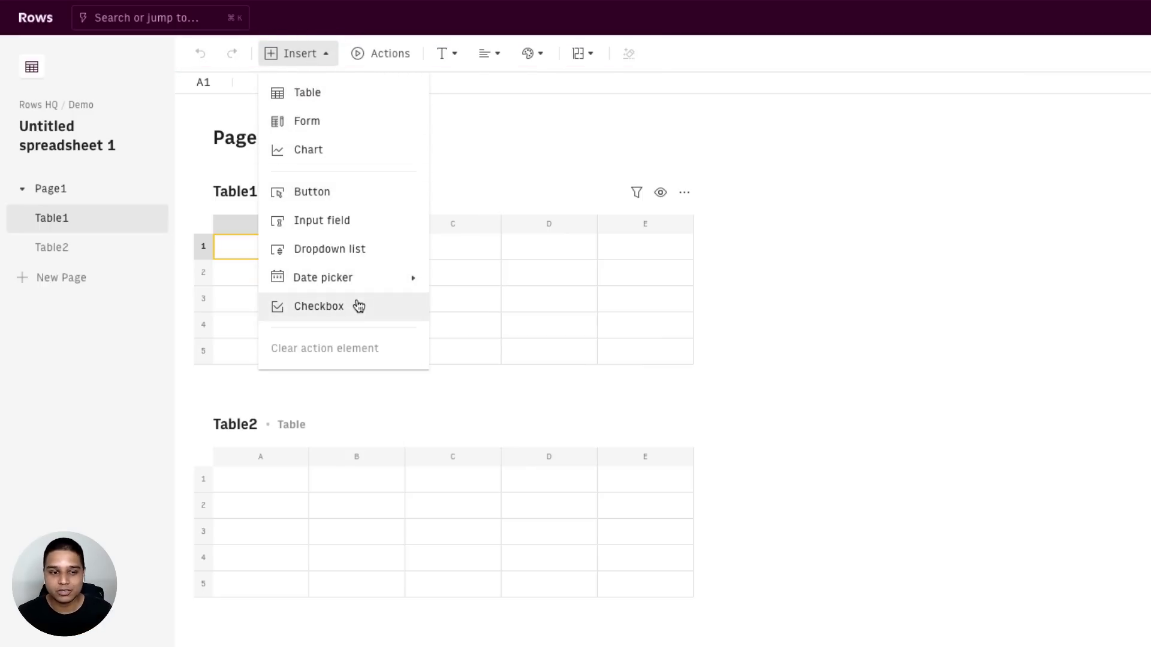
{"action": "left_click", "coordinate": [244, 259]}
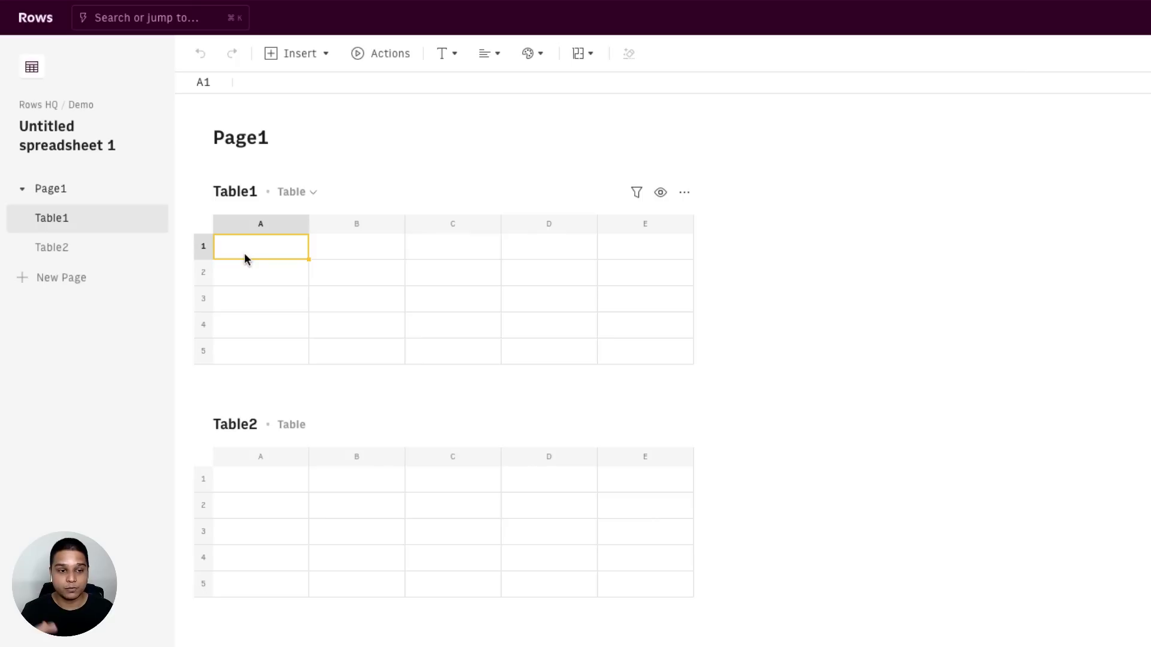
{"action": "type", "text": "Date range"}
- Label A1 'Date range' and put a date-range picker in a widened B1
{"action": "key", "text": "Tab"}
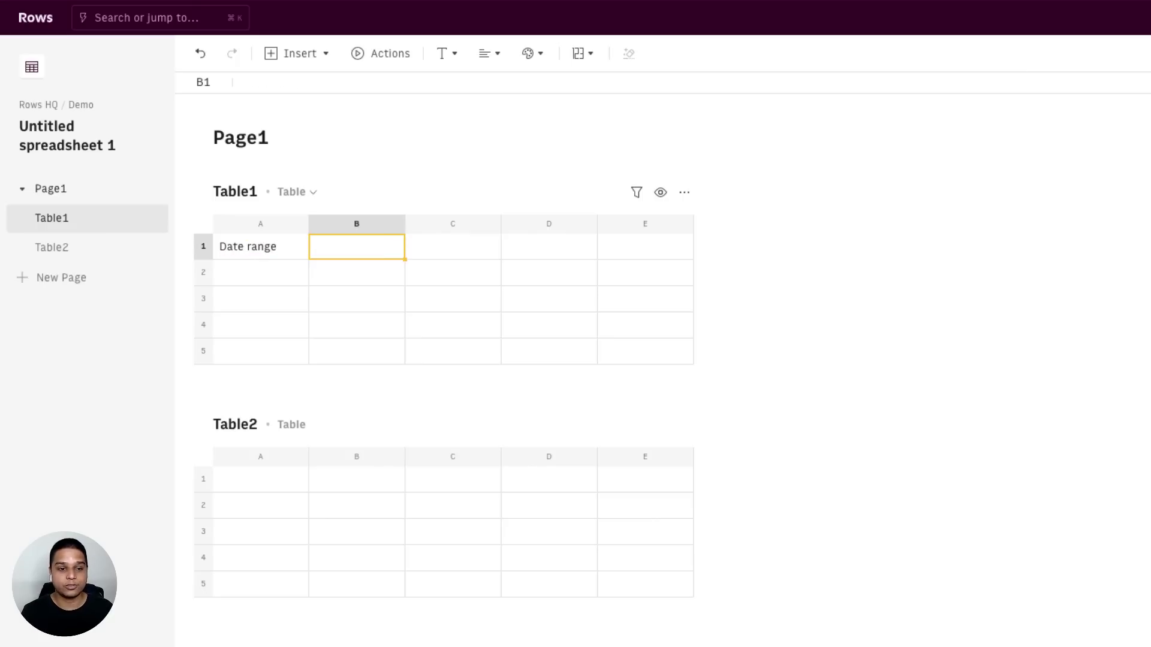
{"action": "left_click", "coordinate": [298, 59]}
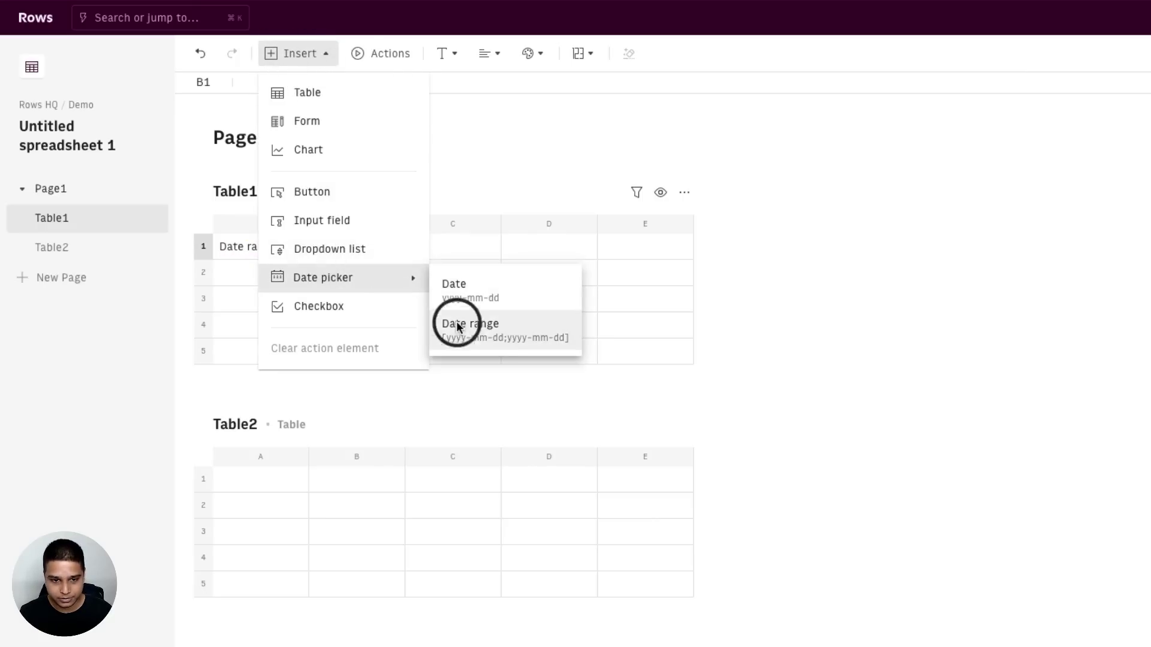
{"action": "left_click", "coordinate": [456, 326]}
{"action": "left_click_drag", "start_coordinate": [403, 226], "coordinate": [500, 228]}
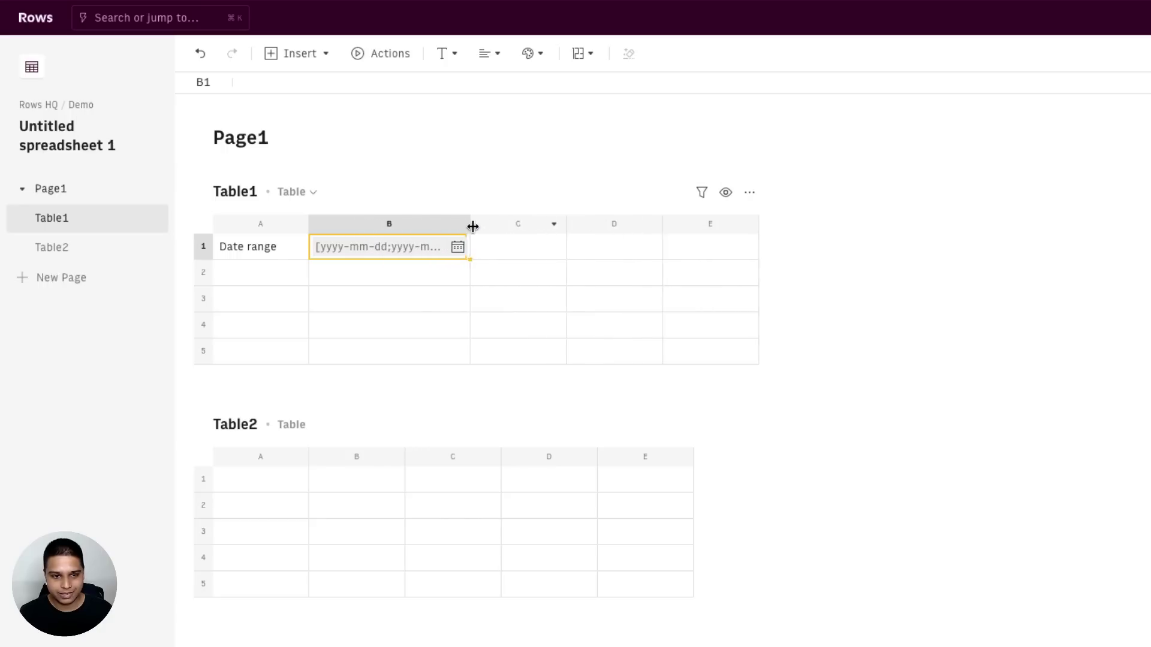
{"action": "left_click", "coordinate": [532, 247]}
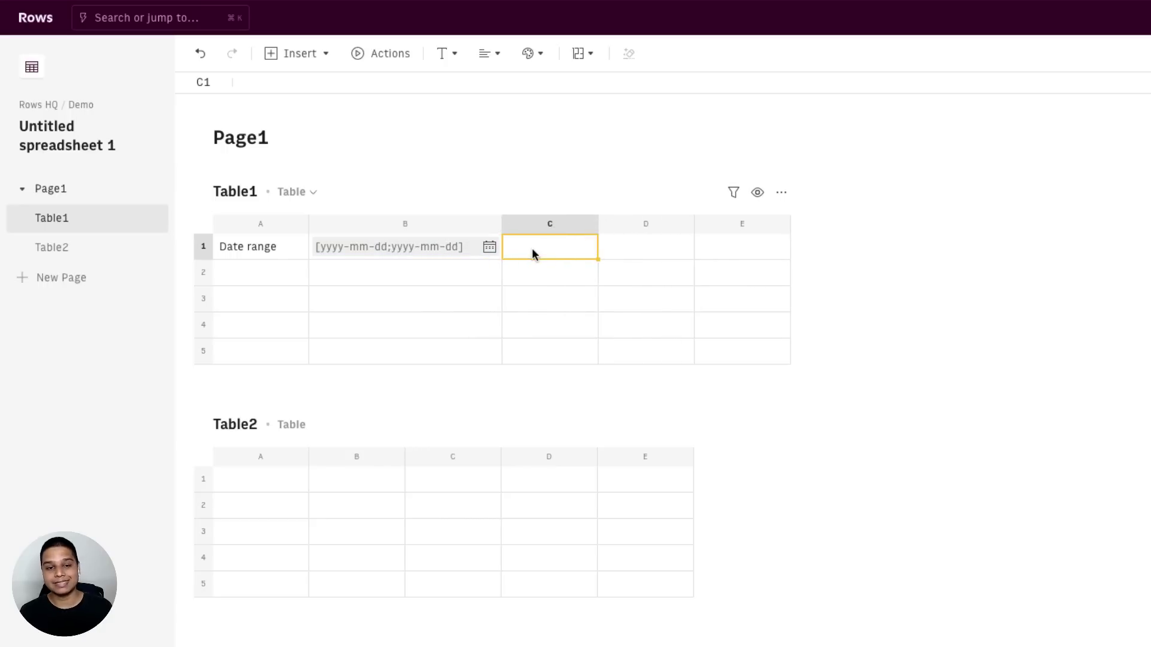
- Start a CUSTOM_ANALYTICS_GOOGLE function for C1 with Id 135185448 and date range =B1
{"action": "left_click", "coordinate": [390, 54]}
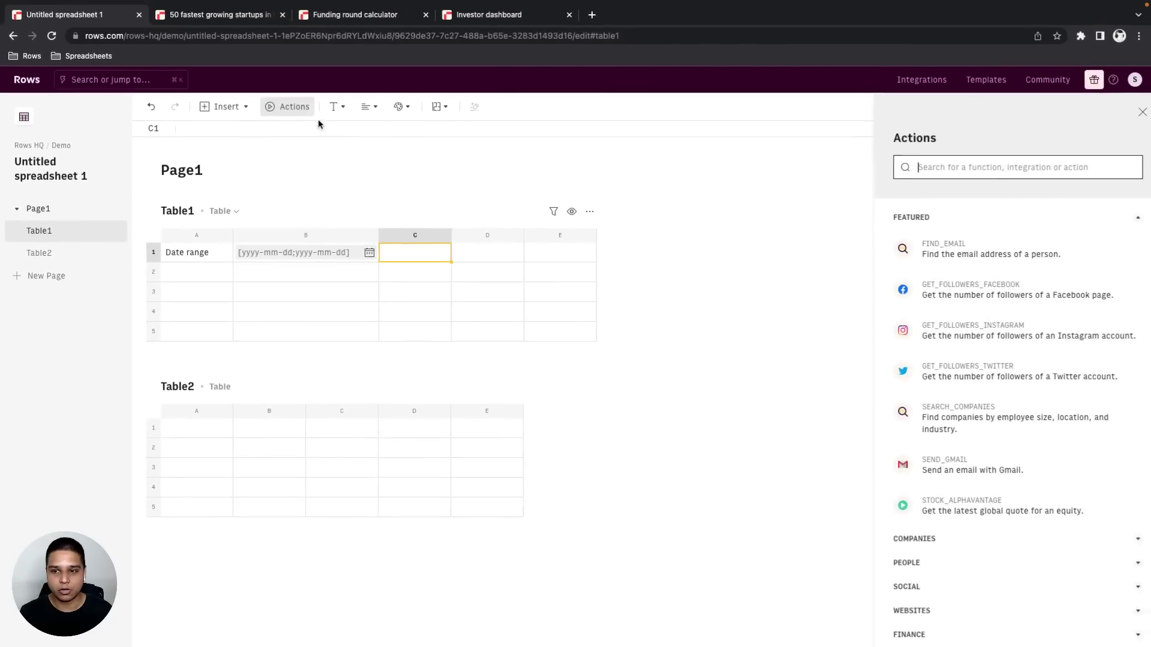
{"action": "type", "text": "google analyt"}
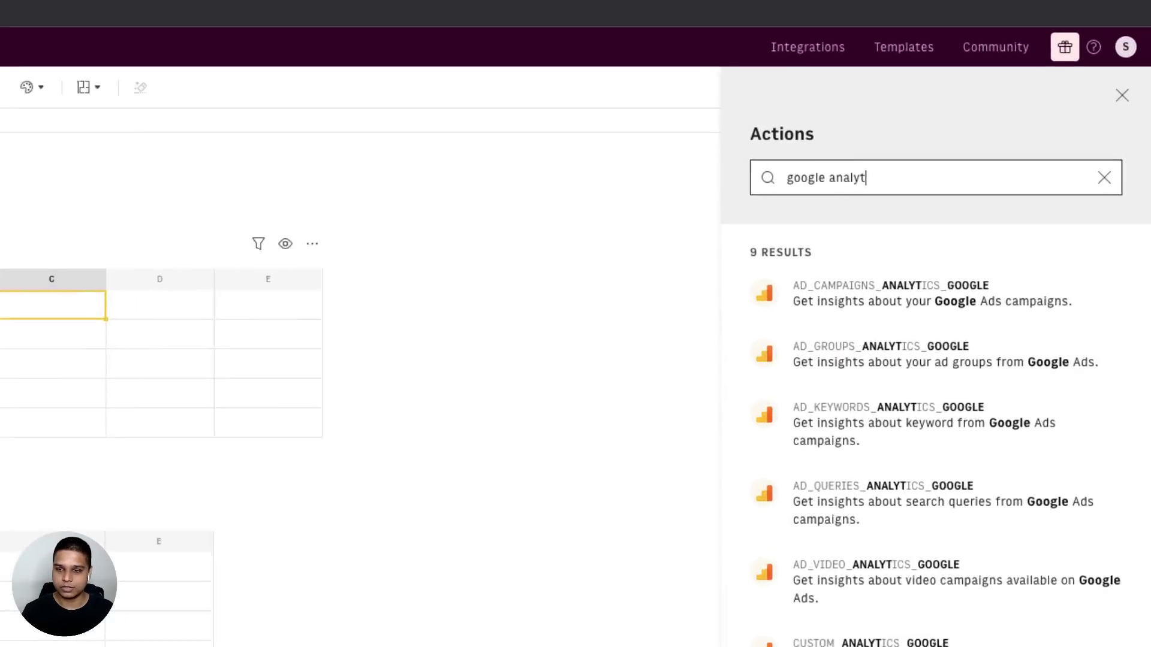
{"action": "type", "text": "s"}
{"action": "key", "text": "BackSpace"}
{"action": "type", "text": "ics repo"}
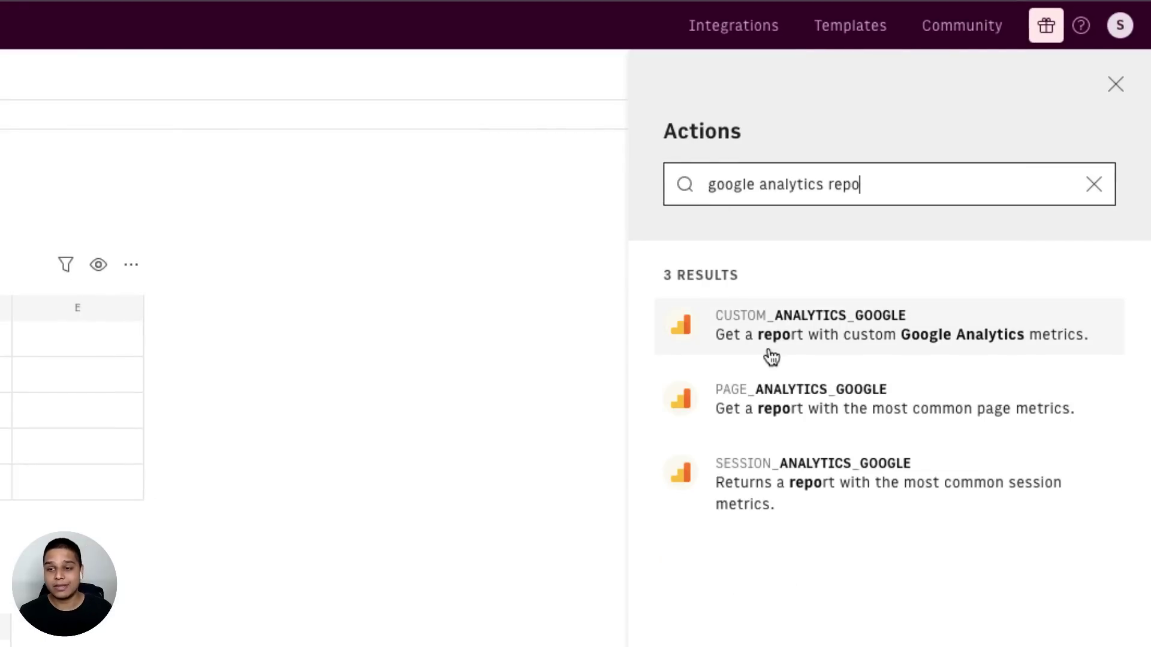
{"action": "left_click", "coordinate": [772, 358]}
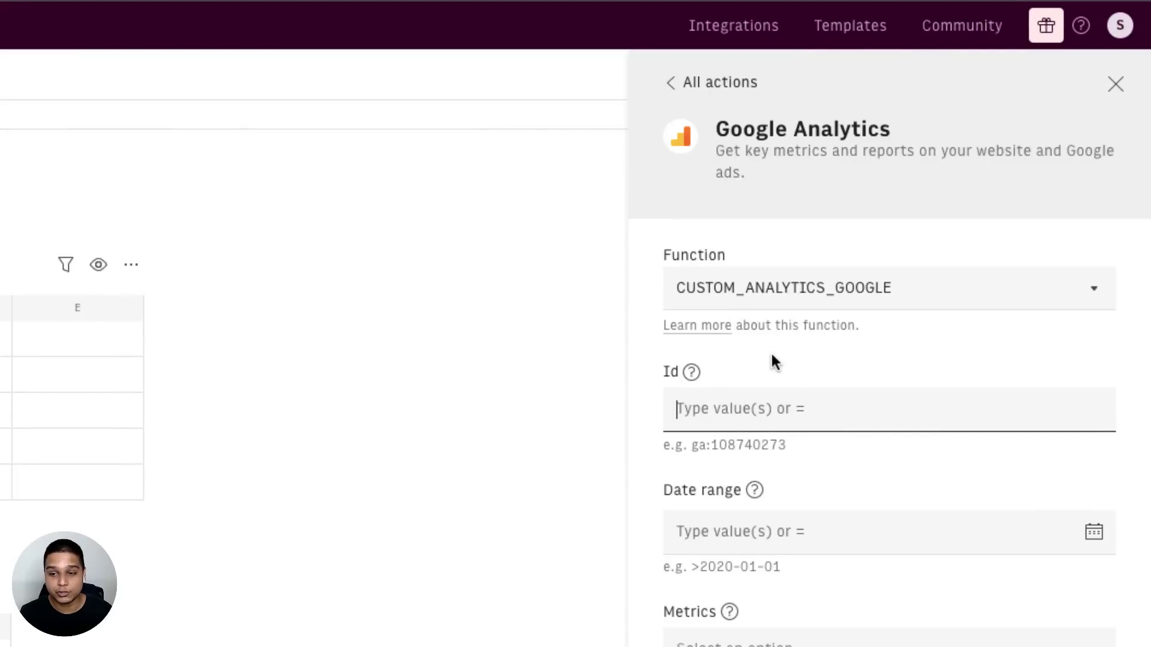
{"action": "left_click", "coordinate": [746, 408]}
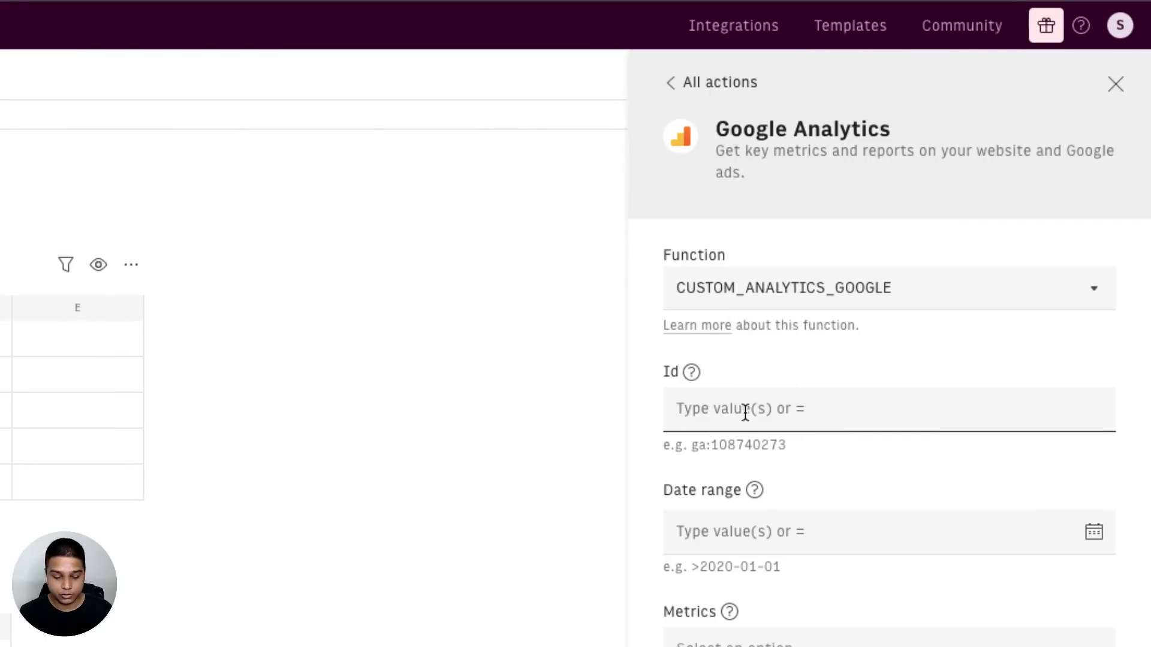
{"action": "type", "text": "135185448"}
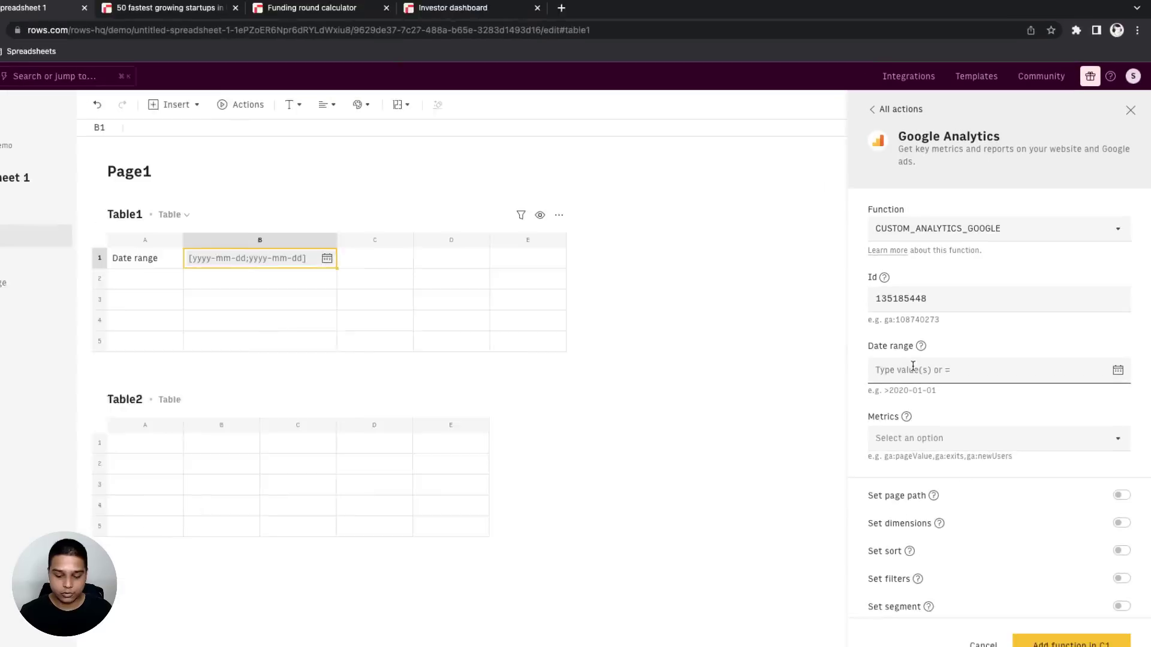
{"action": "left_click", "coordinate": [909, 359]}
{"action": "type", "text": "="}
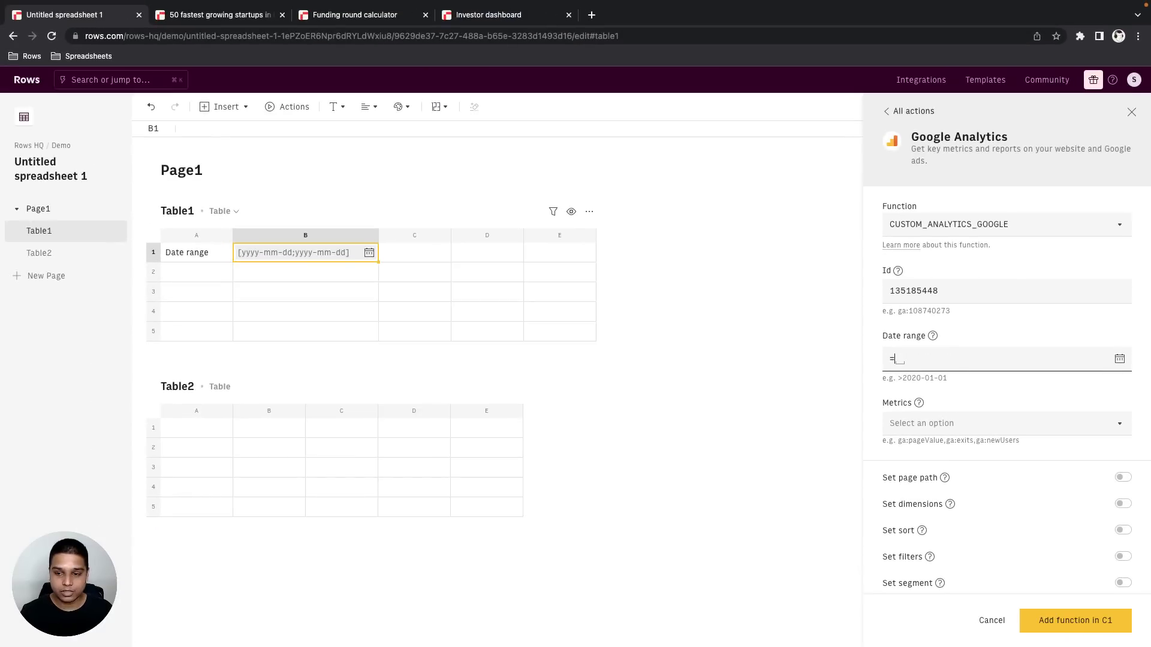
{"action": "left_click", "coordinate": [309, 252]}
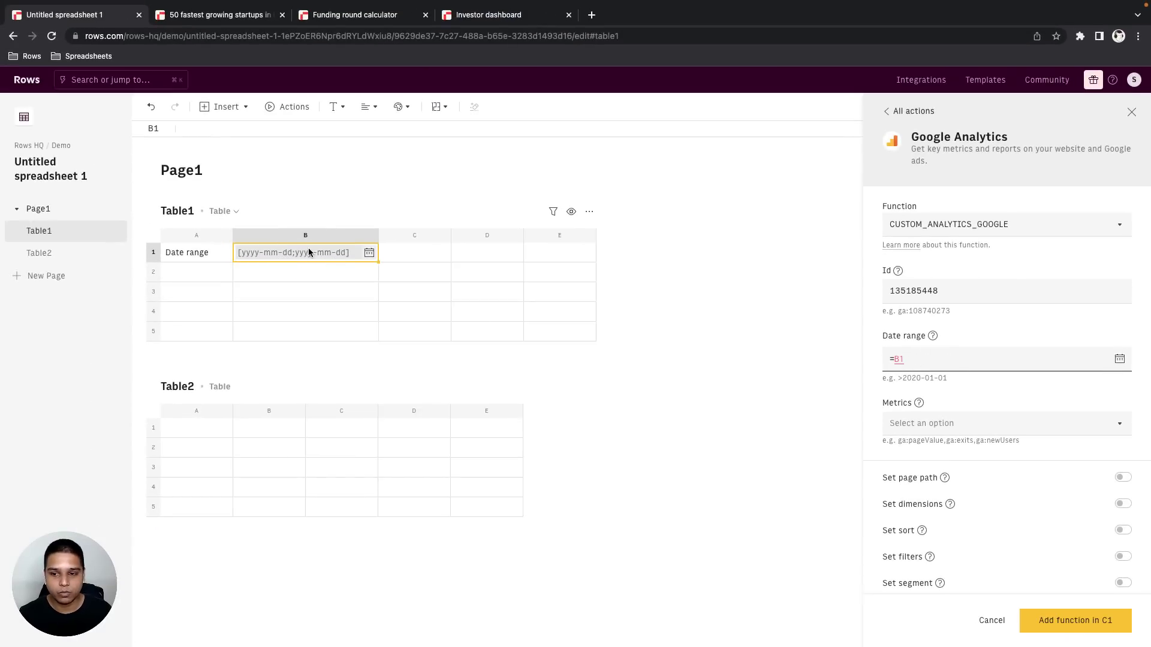
- Set B1's date range to April 1 – June 16, 2022 in the calendar
{"action": "left_click", "coordinate": [369, 252]}
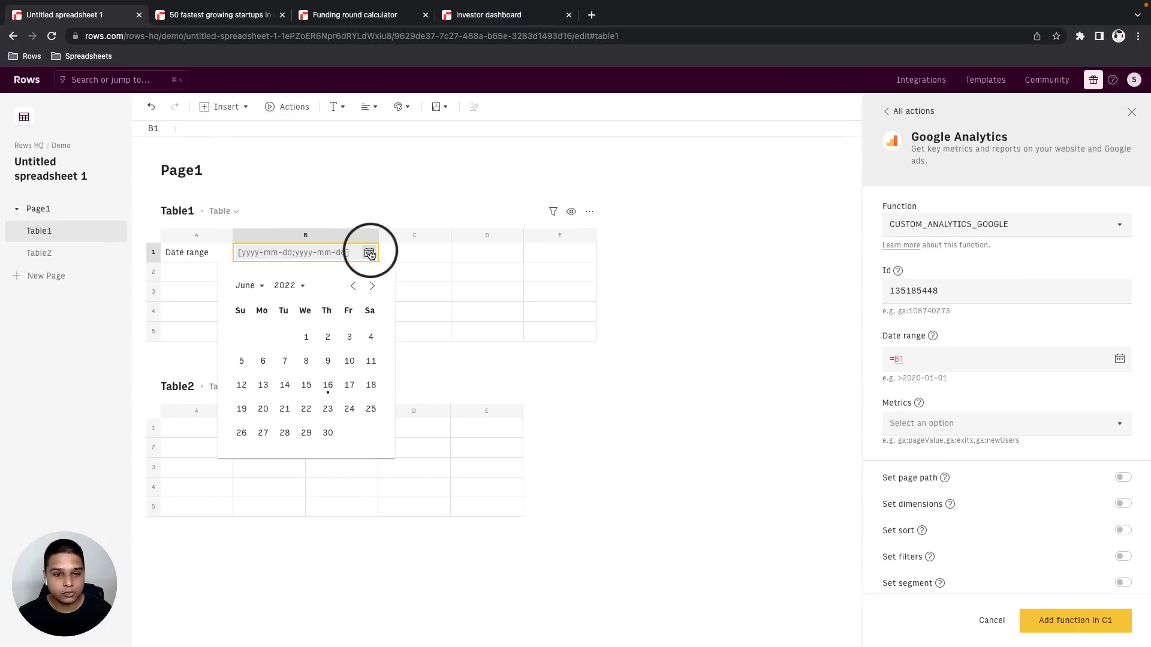
{"action": "left_click", "coordinate": [264, 286]}
{"action": "left_click", "coordinate": [260, 377]}
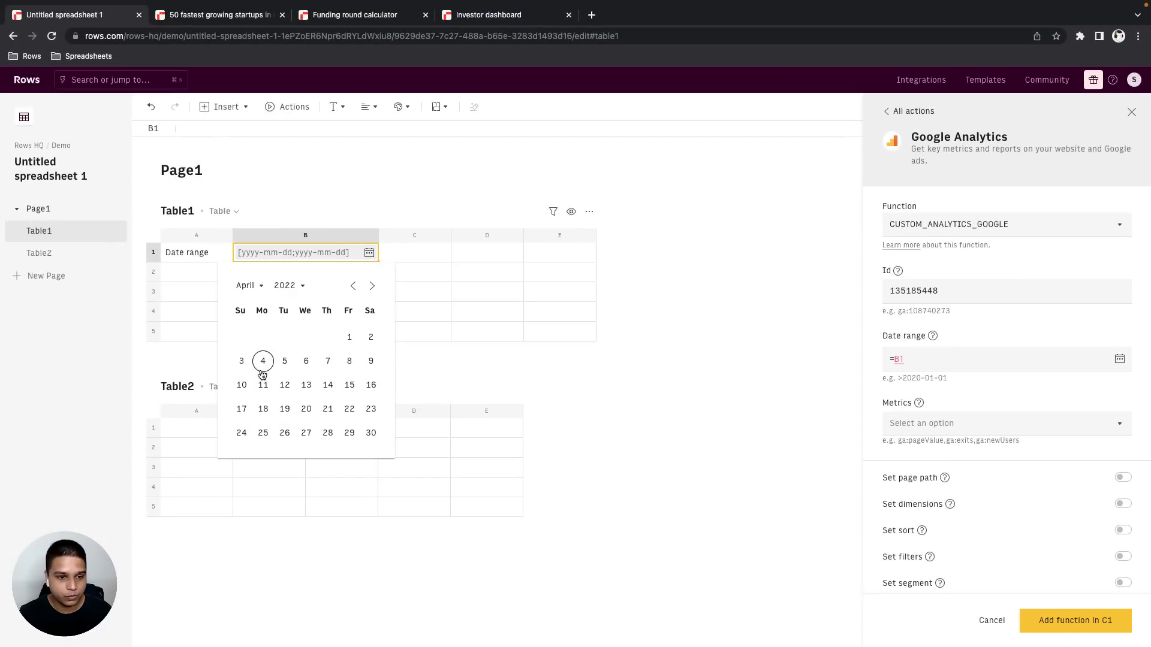
{"action": "left_click", "coordinate": [350, 337]}
{"action": "left_click", "coordinate": [255, 288]}
{"action": "left_click", "coordinate": [260, 410]}
{"action": "left_click", "coordinate": [321, 392]}
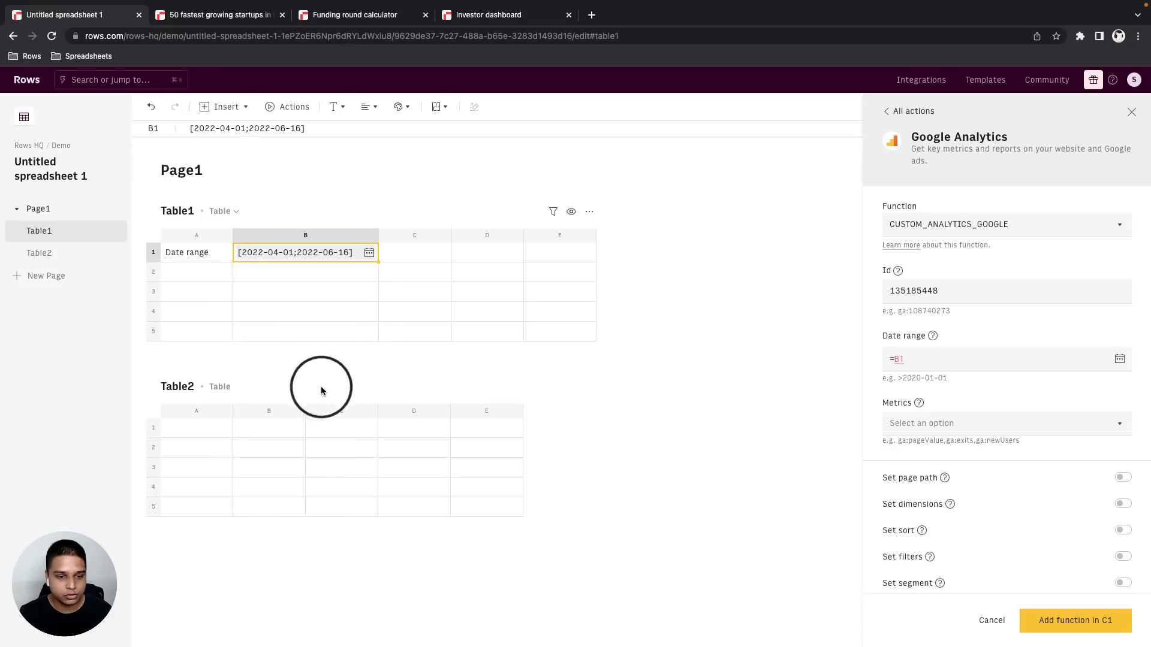
- Add ga:sessions and ga:pageviews as the report's metrics
{"action": "left_click", "coordinate": [909, 424]}
{"action": "type", "text": "sessions"}
{"action": "key", "text": "Down"}
{"action": "key", "text": "Down"}
{"action": "key", "text": "Return"}
{"action": "type", "text": "pageviews"}
{"action": "left_click", "coordinate": [707, 284]}
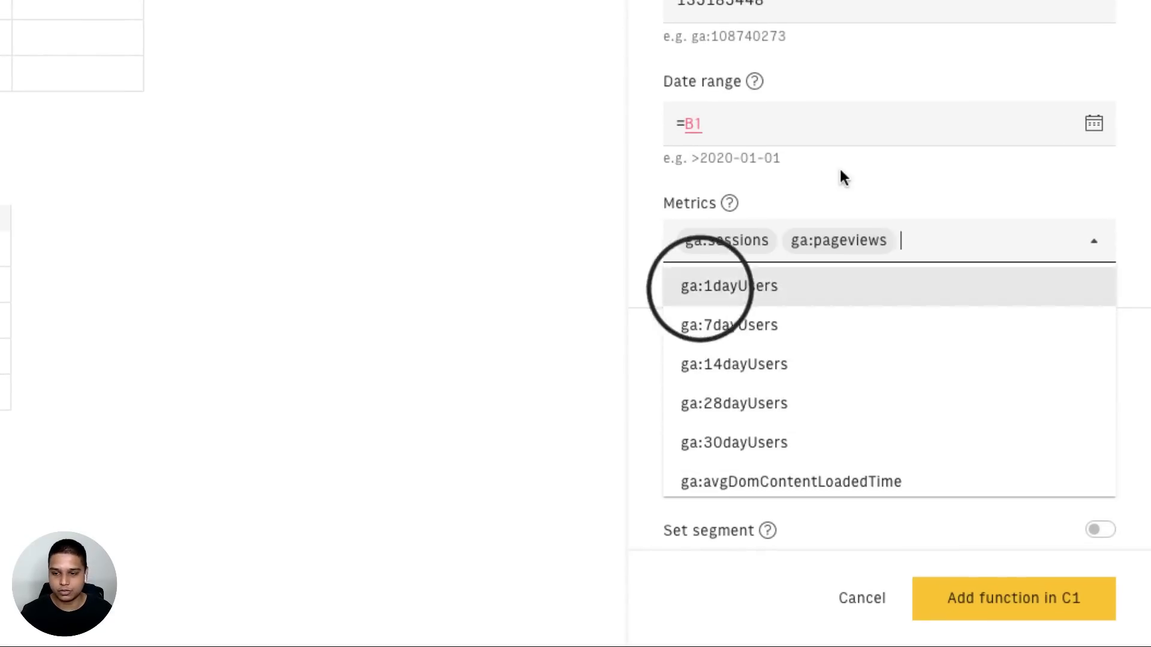
{"action": "left_click", "coordinate": [916, 313]}
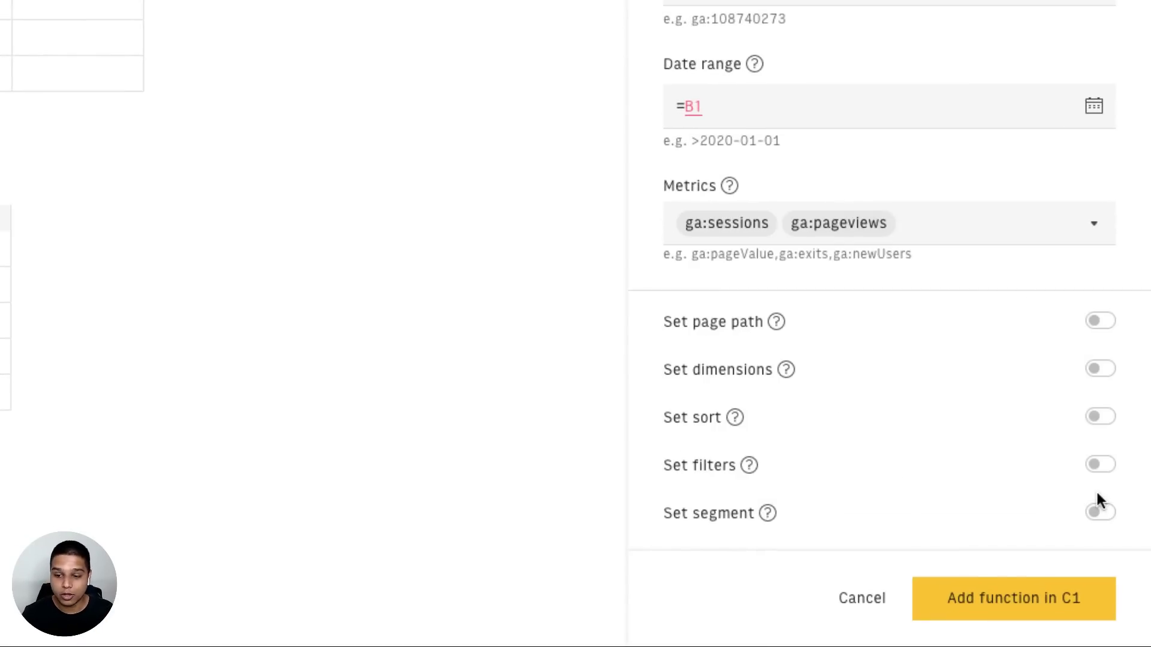
- Enable dimensions, choose ga:yearWeek, and add the function to C1
{"action": "left_click", "coordinate": [1101, 371]}
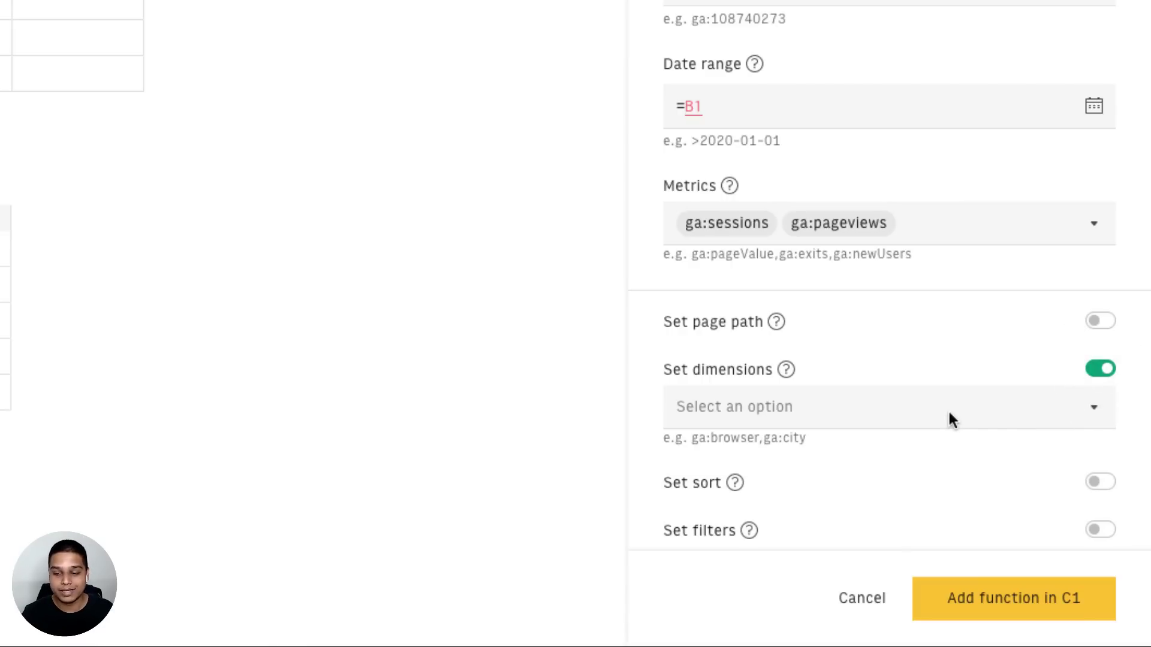
{"action": "left_click", "coordinate": [710, 402]}
{"action": "type", "text": "we"}
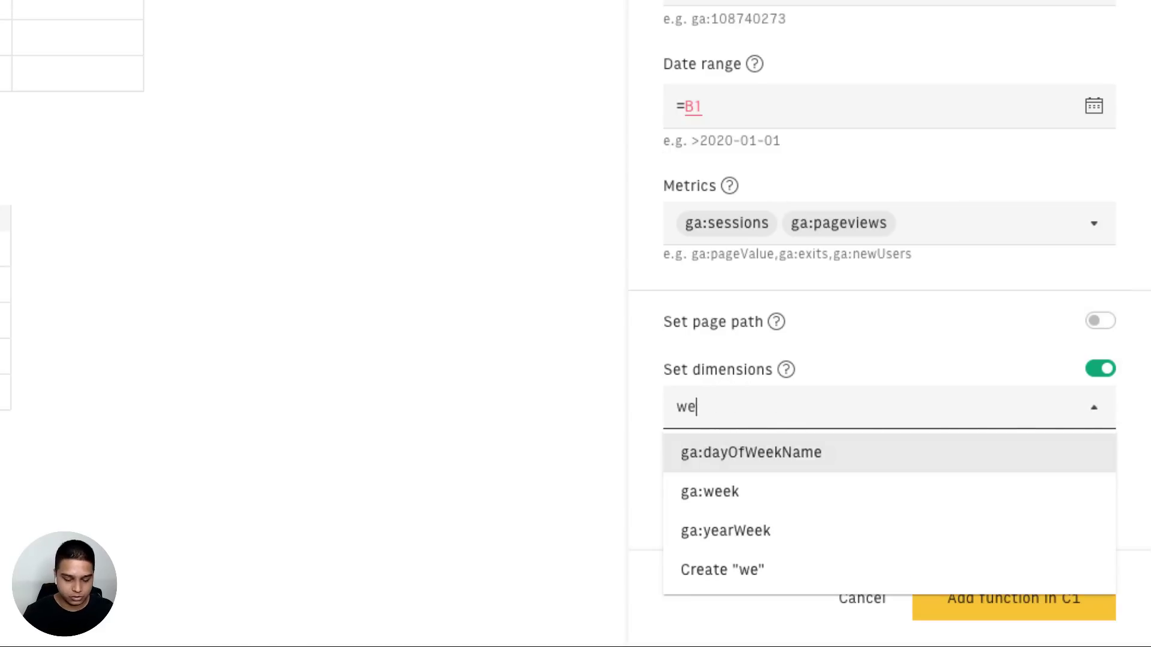
{"action": "type", "text": "ek"}
{"action": "key", "text": "Down"}
{"action": "key", "text": "Down"}
{"action": "key", "text": "Return"}
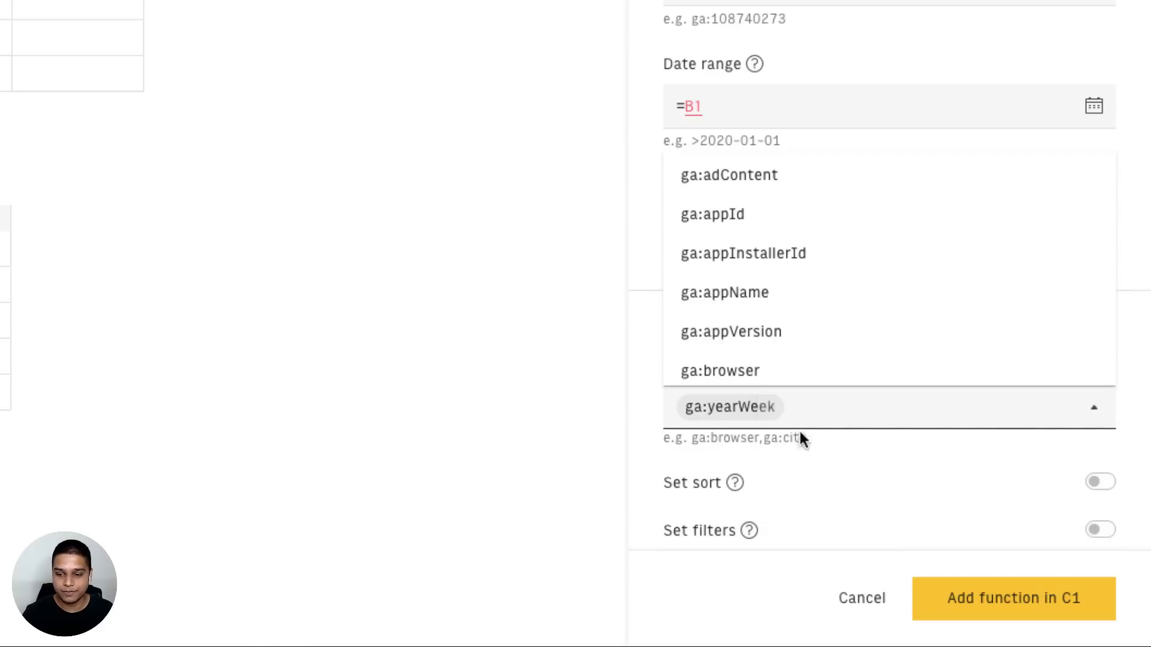
{"action": "left_click", "coordinate": [831, 456]}
{"action": "left_click", "coordinate": [1048, 606]}
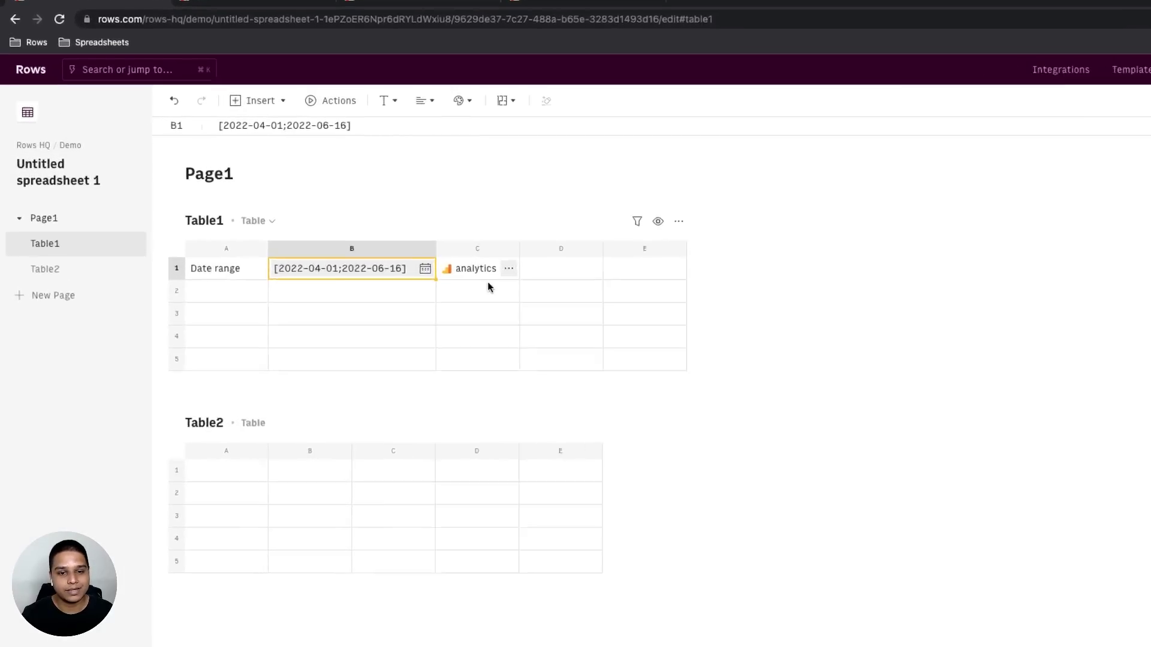
- View C1's full analytics data, listing 12 rows with the first week expanded
{"action": "left_click", "coordinate": [758, 347]}
{"action": "left_click", "coordinate": [801, 342]}
{"action": "left_click", "coordinate": [865, 522]}
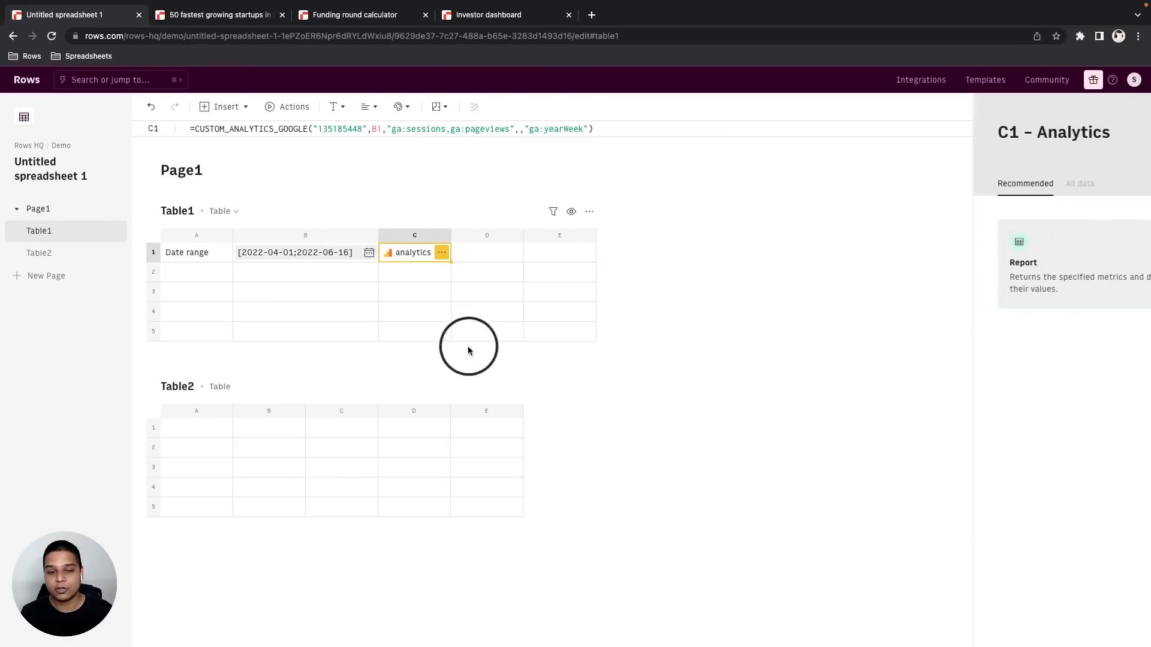
{"action": "left_click", "coordinate": [965, 185]}
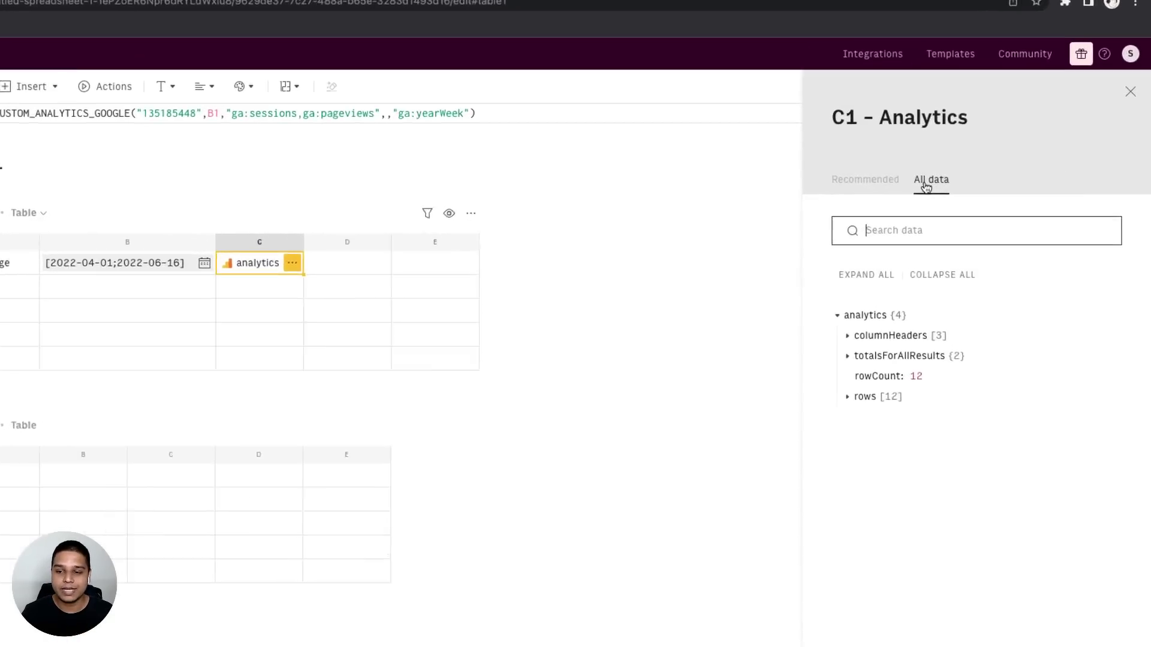
{"action": "left_click", "coordinate": [913, 363]}
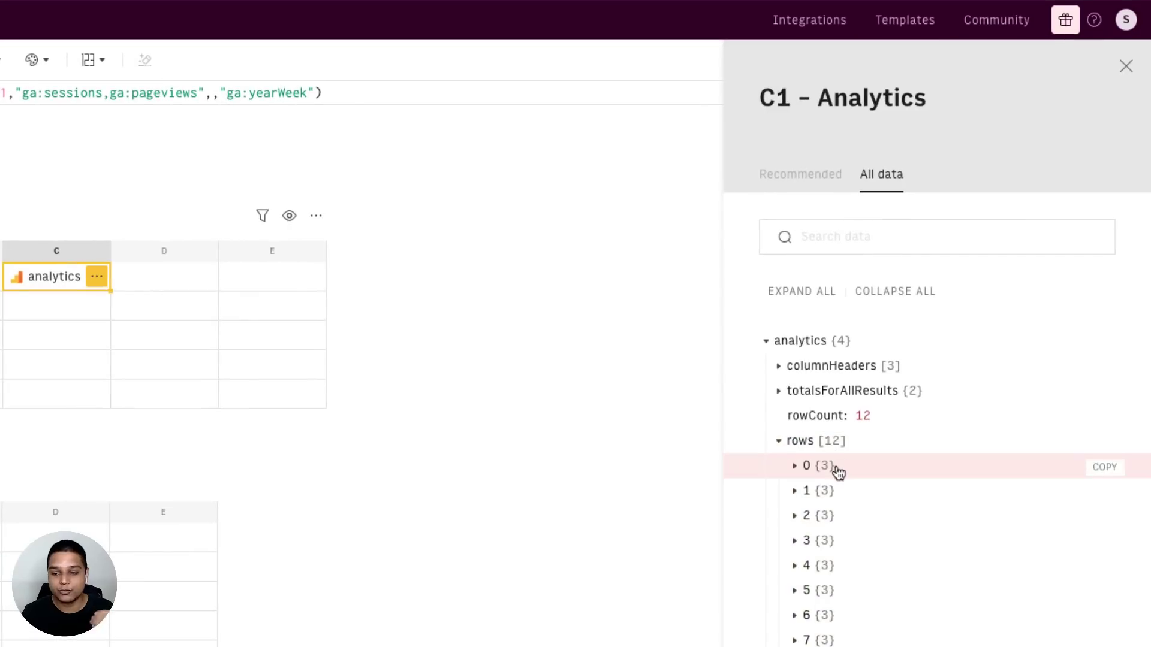
{"action": "left_click", "coordinate": [837, 471]}
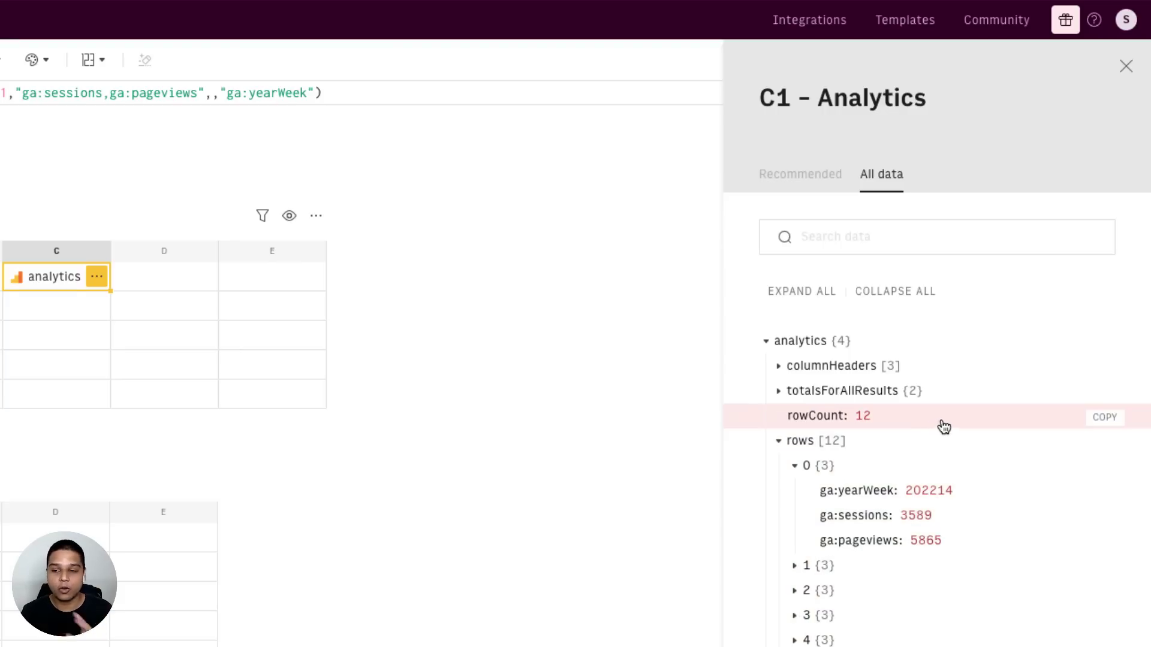
- Copy the rowCount formula and paste it into D1, showing 12
{"action": "left_click", "coordinate": [1097, 415]}
{"action": "left_click", "coordinate": [487, 258]}
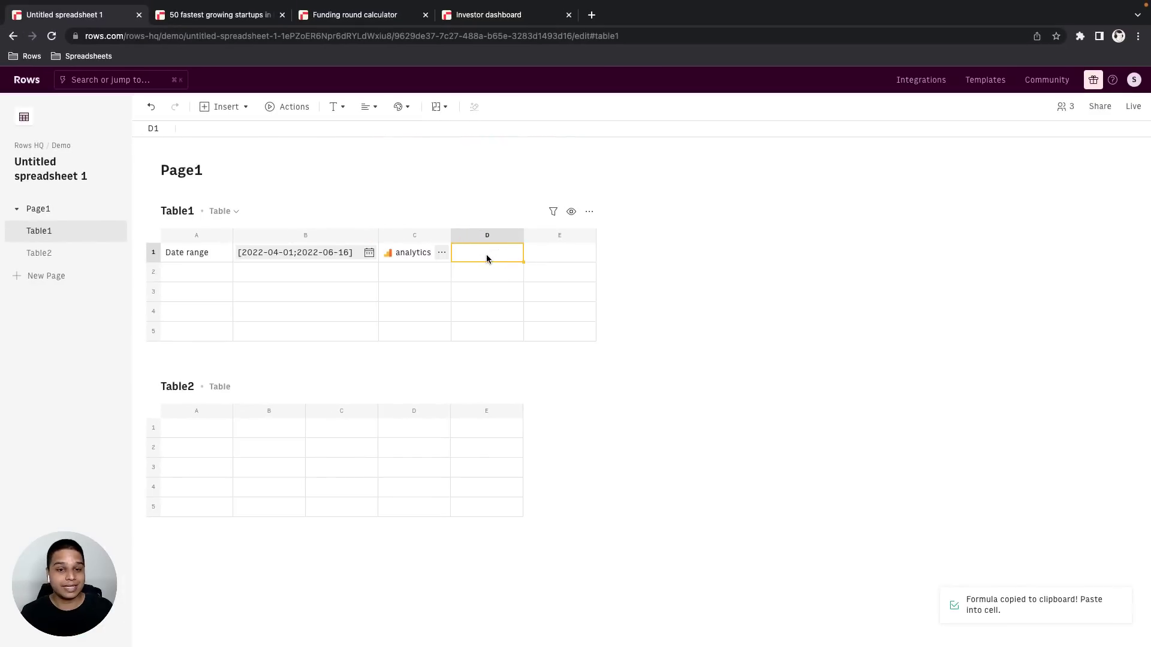
{"action": "right_click", "coordinate": [486, 255]}
{"action": "left_click", "coordinate": [535, 311]}
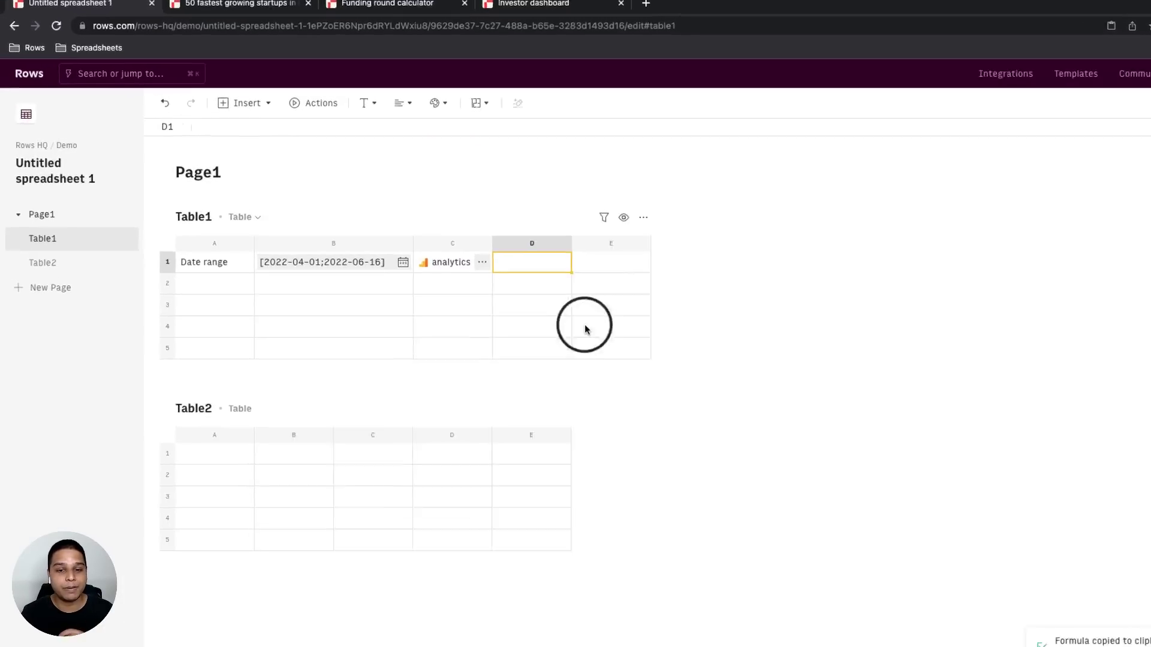
- Start a data table from C1 with the year-week, sessions and pageviews columns
{"action": "left_click", "coordinate": [736, 336]}
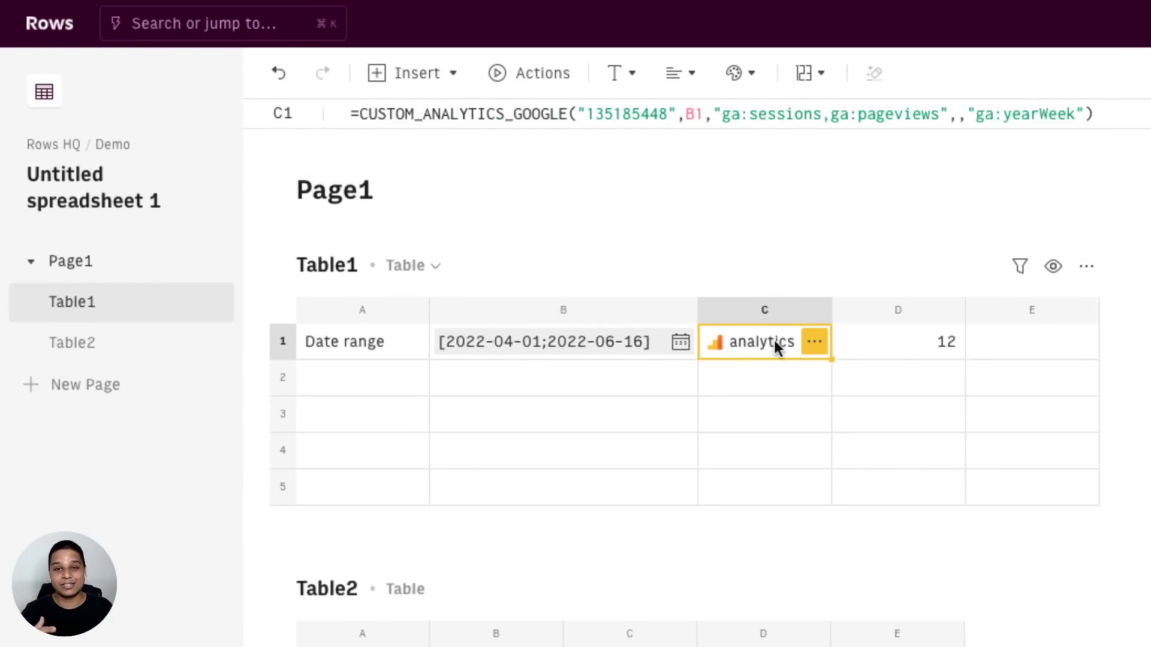
{"action": "left_click", "coordinate": [813, 345]}
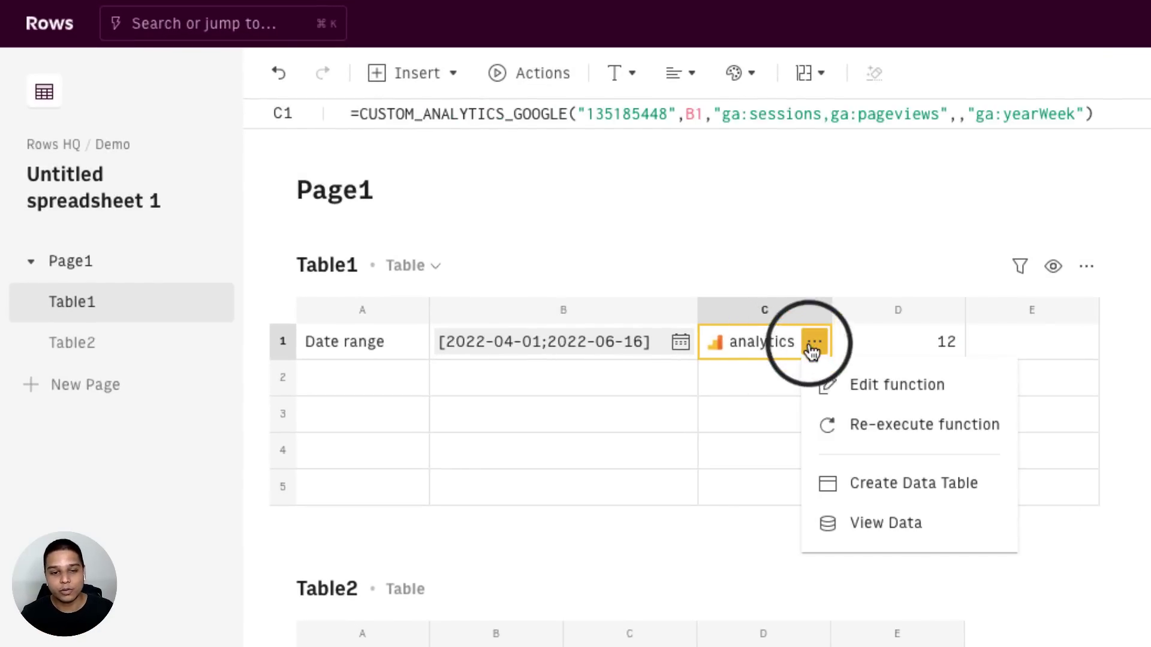
{"action": "left_click", "coordinate": [850, 484]}
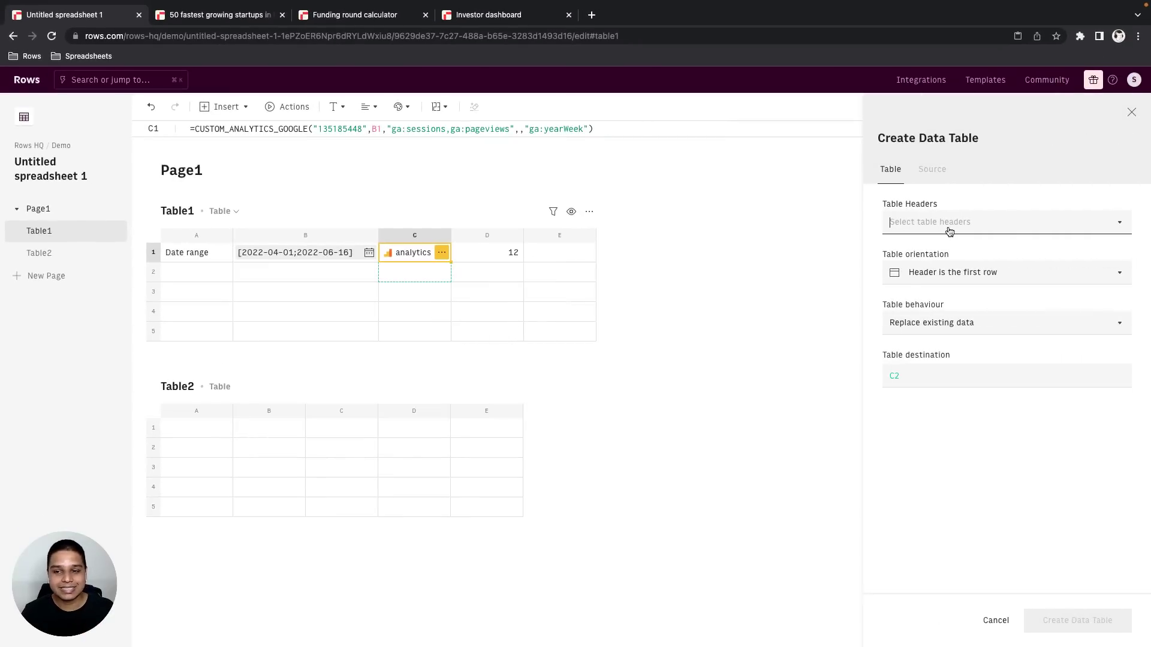
{"action": "left_click", "coordinate": [949, 231]}
{"action": "left_click", "coordinate": [1115, 337]}
{"action": "left_click", "coordinate": [987, 355]}
{"action": "left_click", "coordinate": [987, 382]}
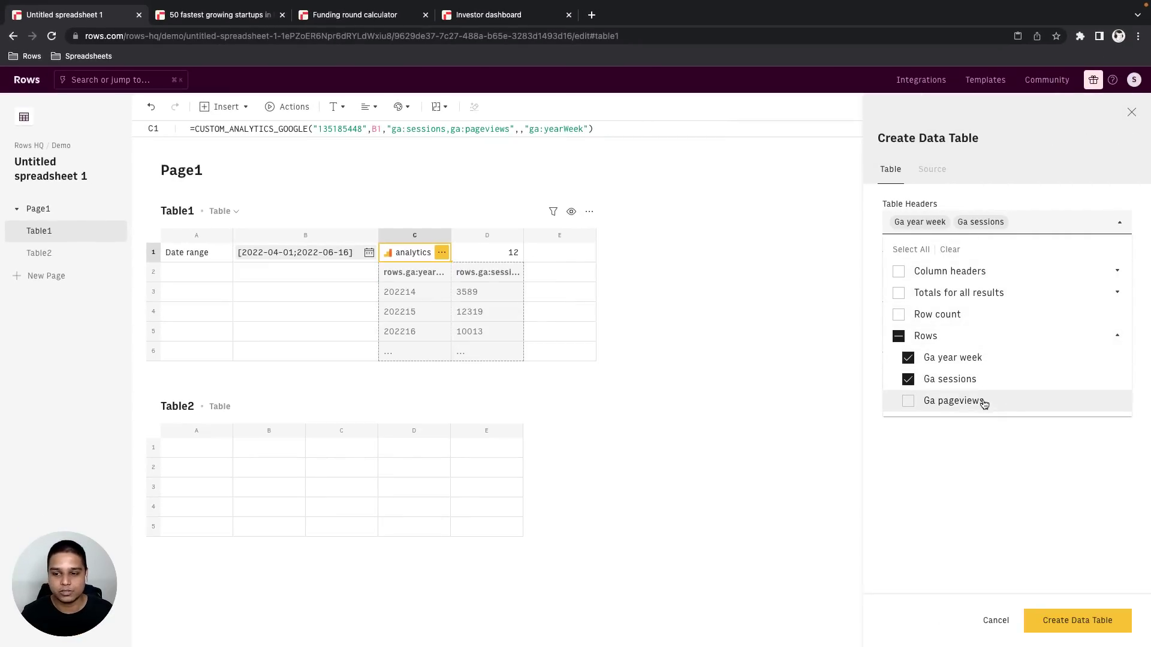
{"action": "left_click", "coordinate": [984, 405]}
{"action": "left_click", "coordinate": [995, 463]}
- Send the data table to Table2!A1, create it, and inspect its formula
{"action": "left_click", "coordinate": [934, 382]}
{"action": "key", "text": "BackSpace"}
{"action": "key", "text": "BackSpace"}
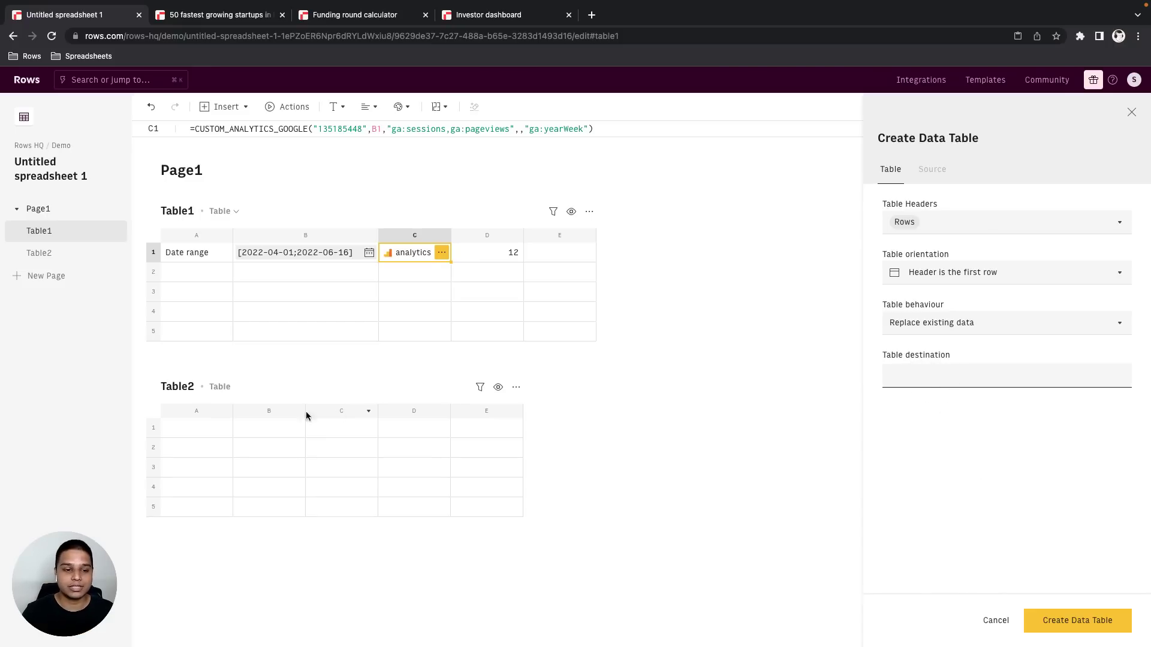
{"action": "left_click", "coordinate": [193, 426]}
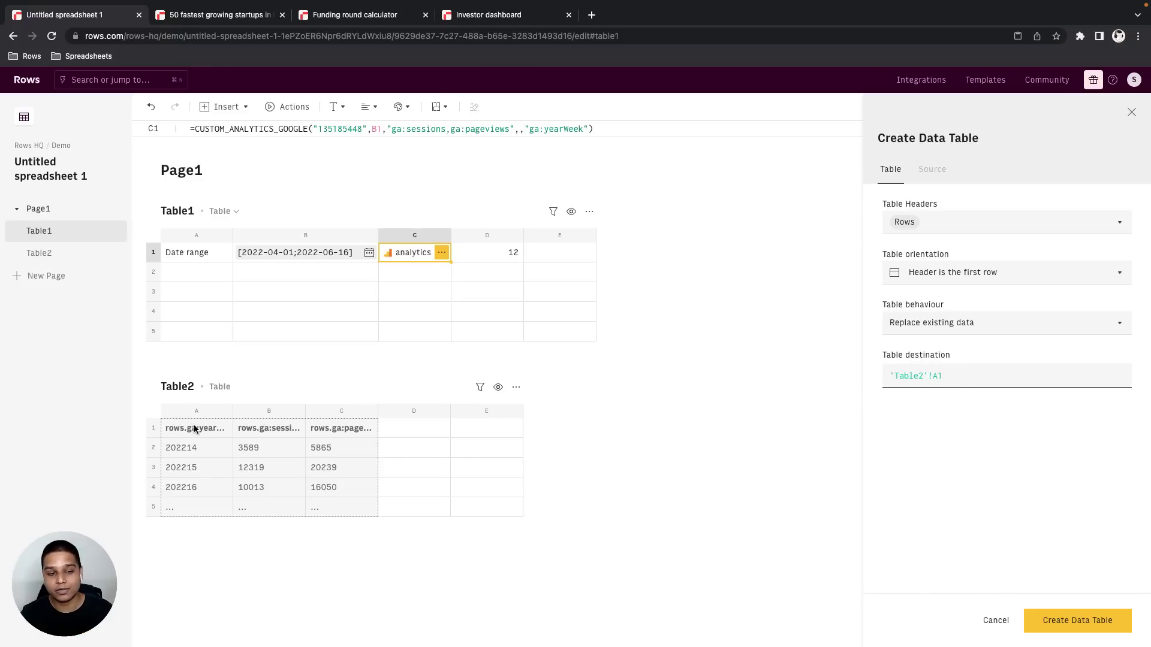
{"action": "left_click", "coordinate": [1050, 617]}
{"action": "scroll", "coordinate": [489, 461], "scroll_direction": "down", "scroll_amount": 1}
{"action": "left_click", "coordinate": [234, 405]}
{"action": "left_click", "coordinate": [199, 379]}
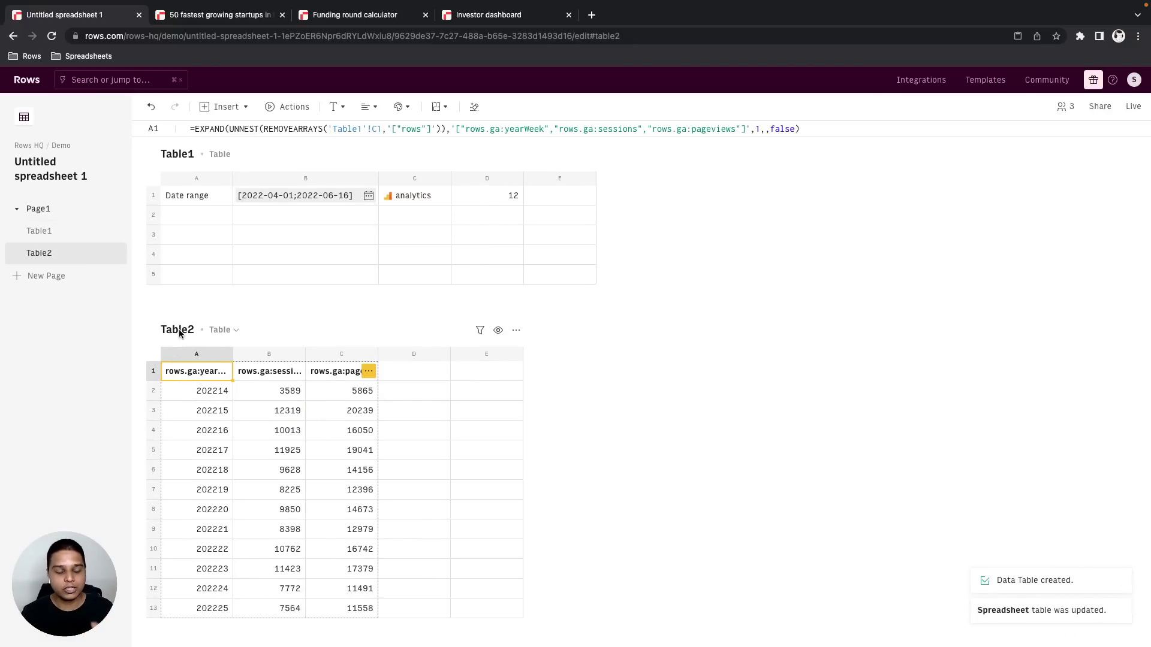
- Rename Table2 to Log, Table1 to Input, Page1 to Report and the spreadsheet to Intro
{"action": "double_click", "coordinate": [180, 331]}
{"action": "type", "text": "Log"}
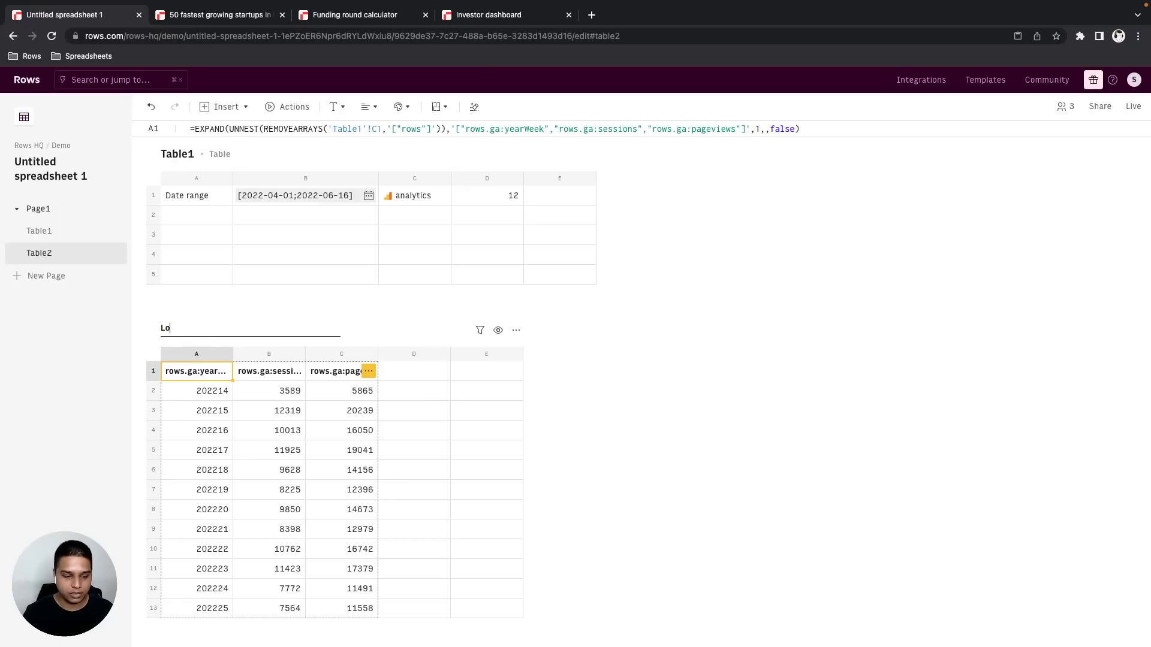
{"action": "key", "text": "Return"}
{"action": "double_click", "coordinate": [176, 154]}
{"action": "type", "text": "Input"}
{"action": "key", "text": "Return"}
{"action": "double_click", "coordinate": [173, 168]}
{"action": "type", "text": "Report"}
{"action": "key", "text": "Return"}
{"action": "double_click", "coordinate": [49, 173]}
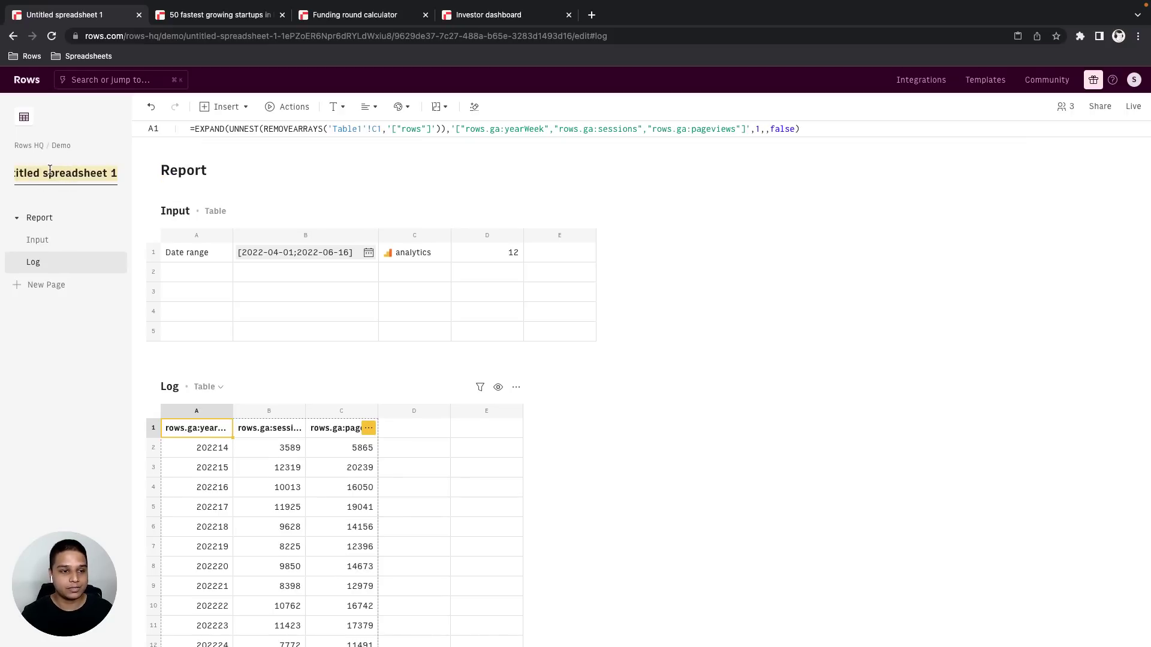
{"action": "type", "text": "Intro"}
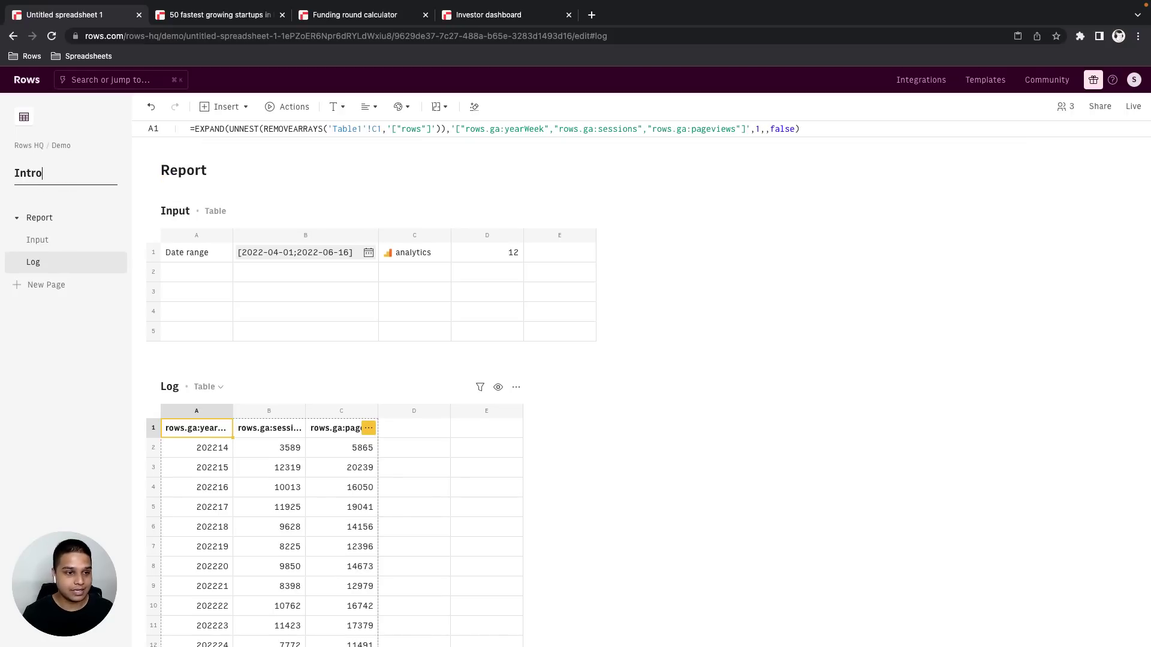
{"action": "key", "text": "Return"}
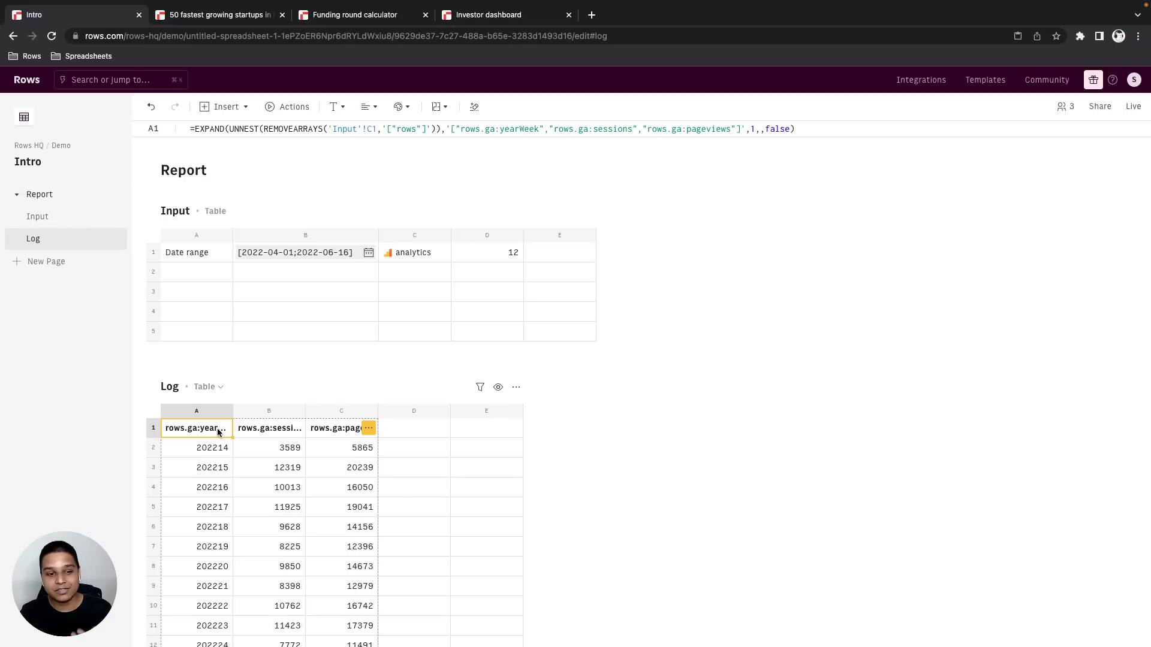
- Edit the Log data table and open its source header renaming
{"action": "left_click", "coordinate": [367, 436]}
{"action": "left_click", "coordinate": [418, 485]}
{"action": "left_click", "coordinate": [935, 170]}
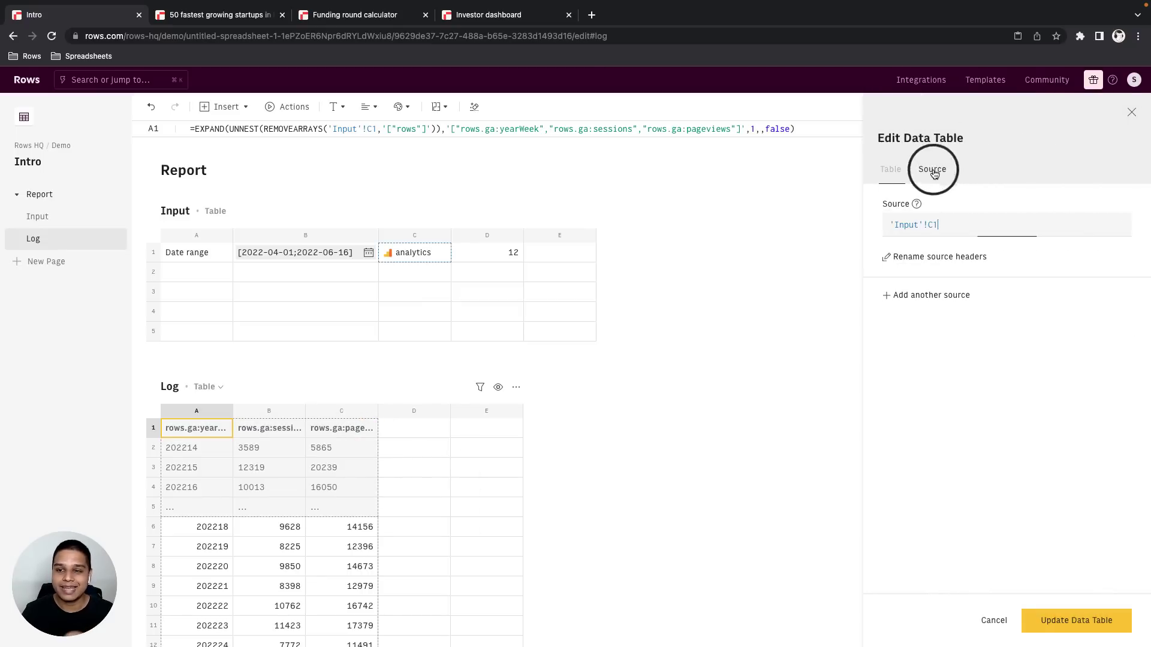
{"action": "left_click", "coordinate": [946, 261]}
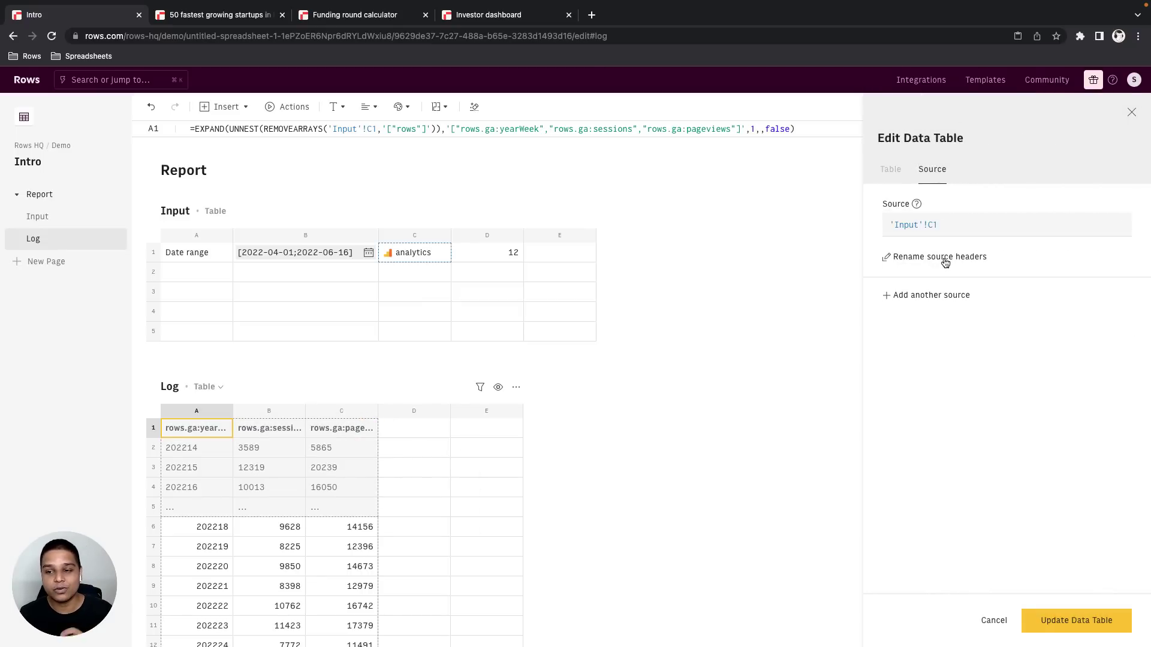
{"action": "left_click", "coordinate": [945, 259]}
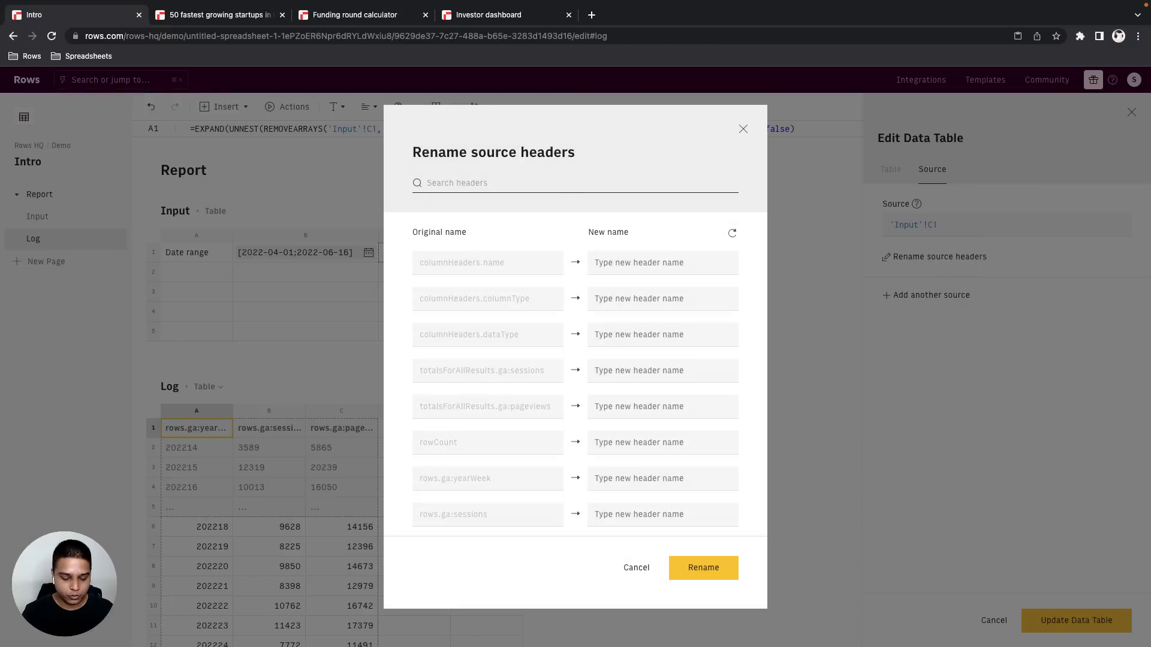
{"action": "type", "text": "page"}
- Rename the headers to Pageviews, Sessions and Week and update the Log data table
{"action": "left_click", "coordinate": [606, 264]}
{"action": "type", "text": "Pageviews"}
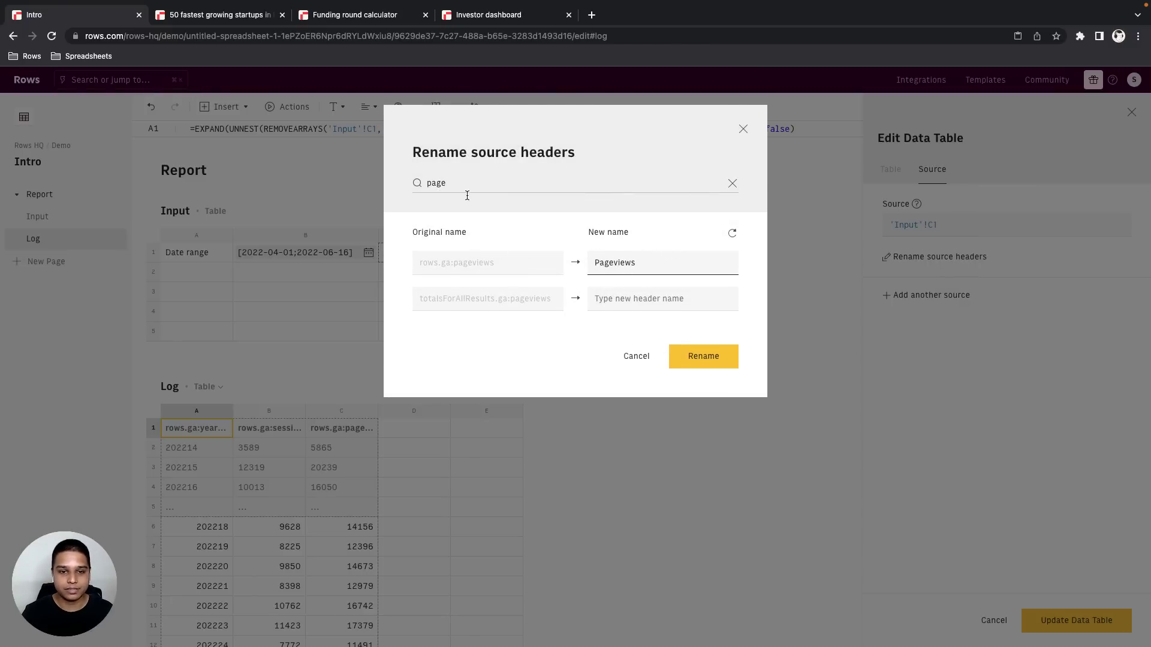
{"action": "double_click", "coordinate": [468, 191]}
{"action": "type", "text": "Sessio"}
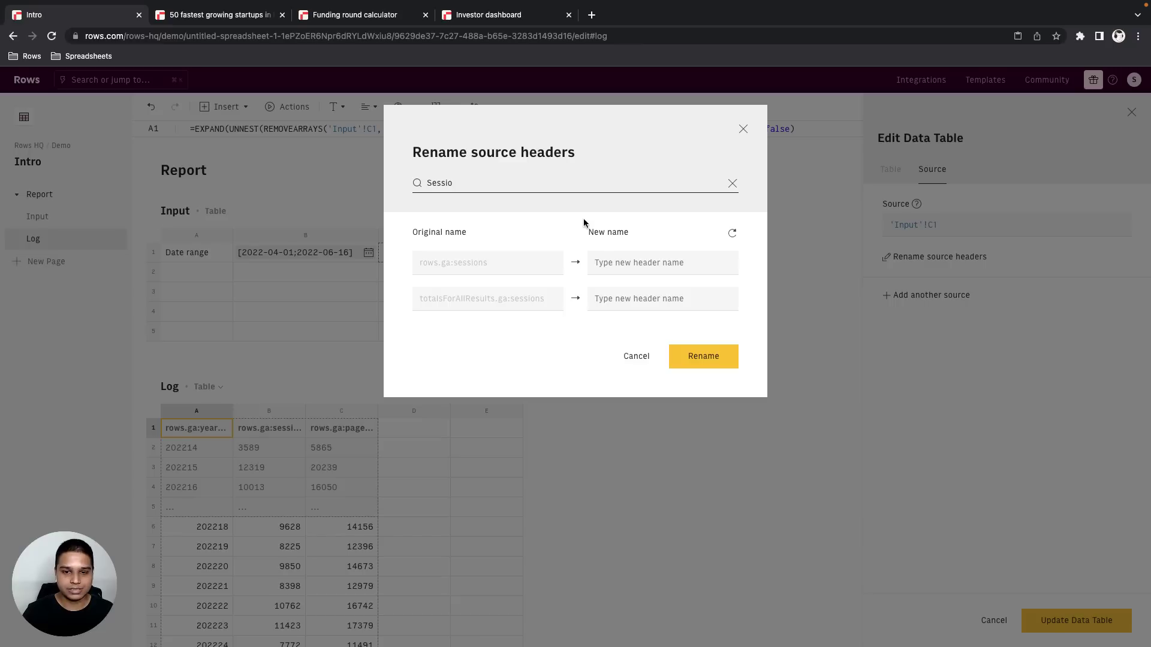
{"action": "left_click", "coordinate": [613, 261]}
{"action": "type", "text": "Sessions"}
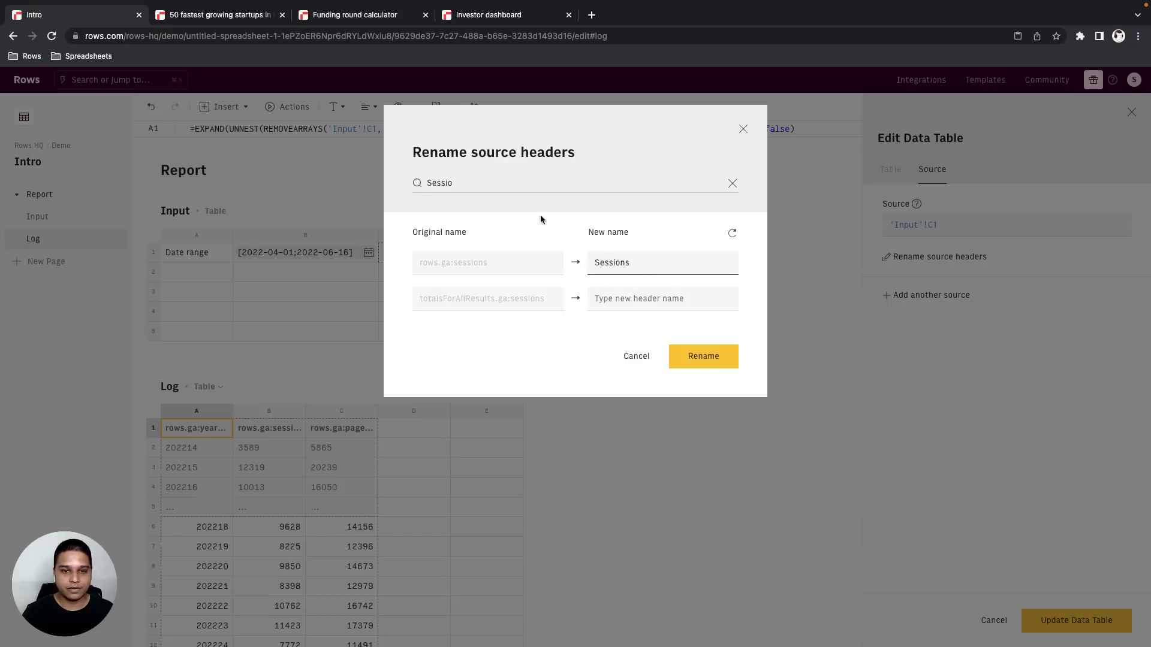
{"action": "double_click", "coordinate": [518, 187]}
{"action": "type", "text": "week"}
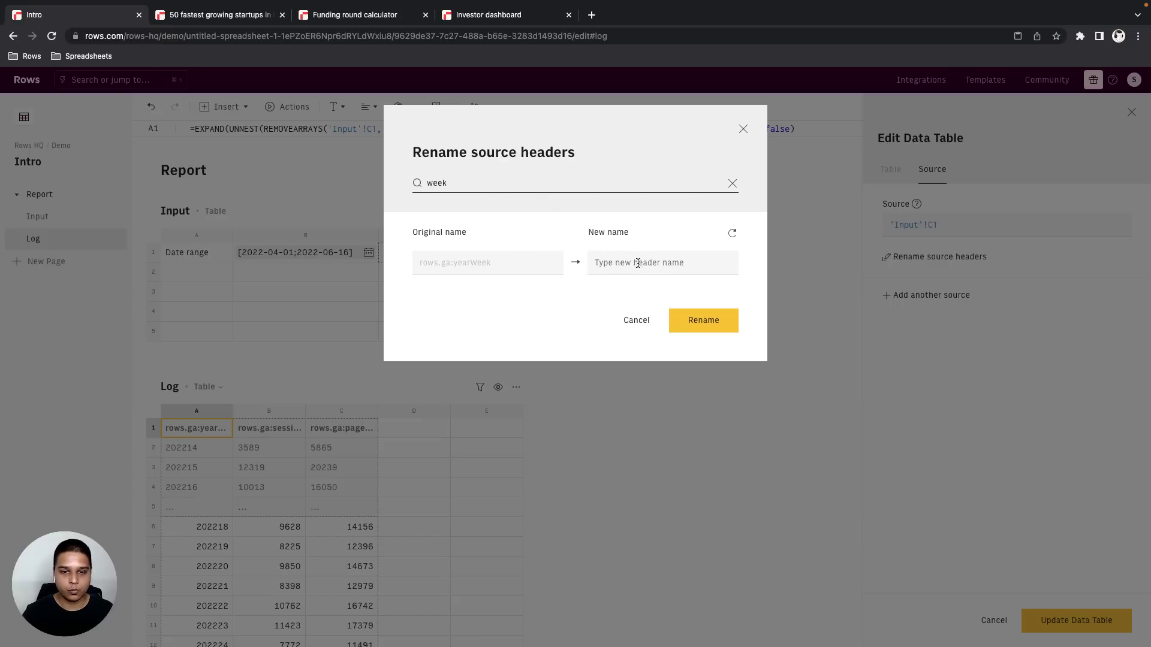
{"action": "left_click", "coordinate": [637, 263]}
{"action": "type", "text": "Week"}
{"action": "left_click", "coordinate": [717, 330]}
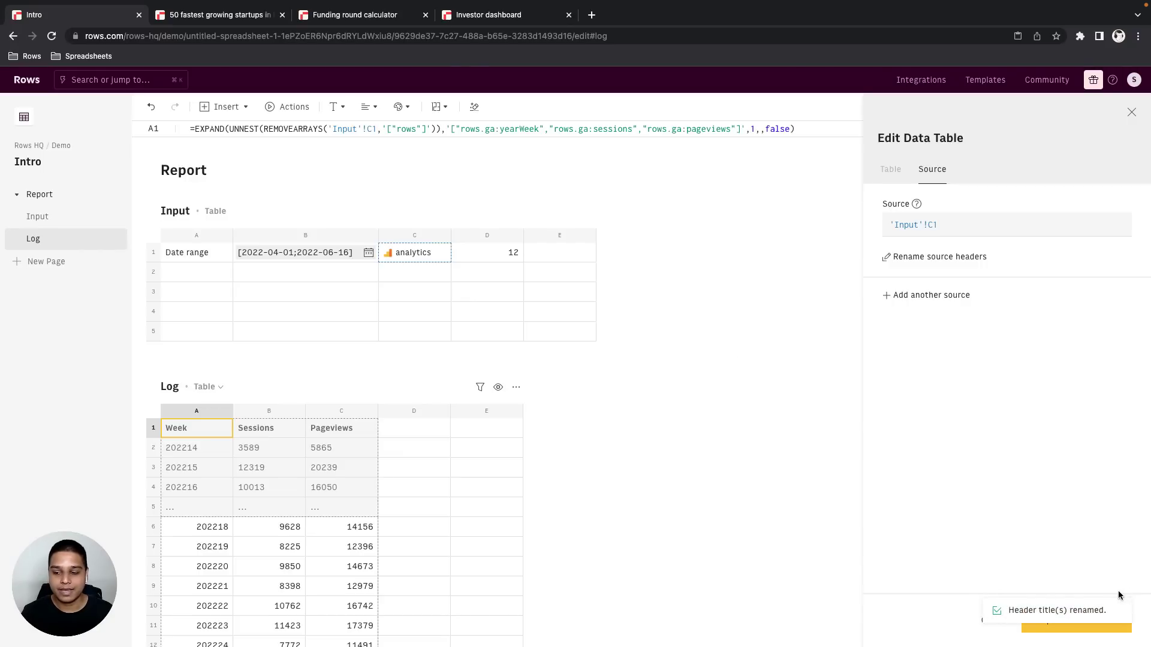
{"action": "left_click", "coordinate": [1122, 612]}
{"action": "left_click", "coordinate": [1070, 624]}
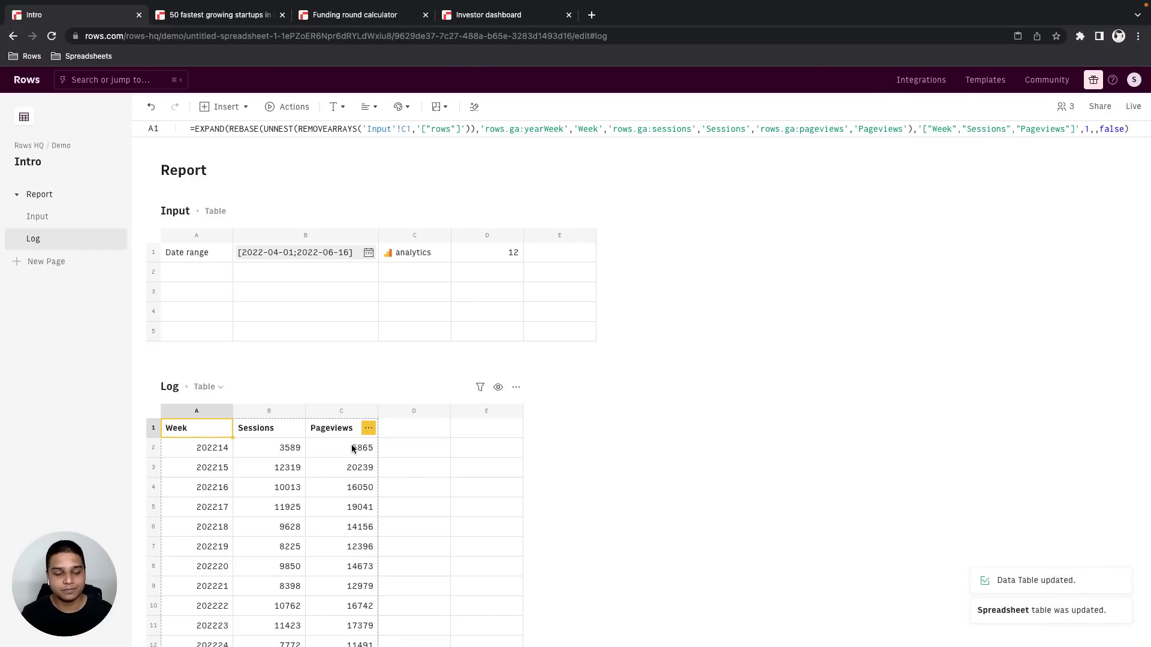
{"action": "scroll", "coordinate": [352, 449], "scroll_direction": "down", "scroll_amount": 2}
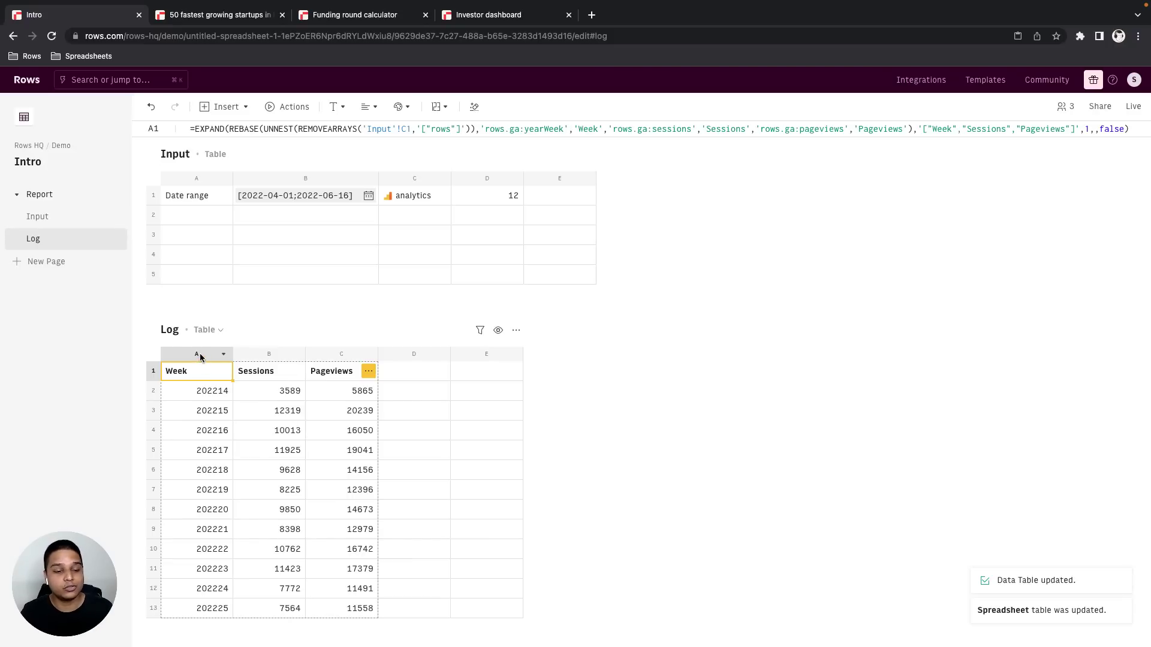
- Insert a line chart of the Week, Sessions and Pageviews columns, trying Column briefly
{"action": "left_click_drag", "start_coordinate": [197, 352], "coordinate": [337, 357]}
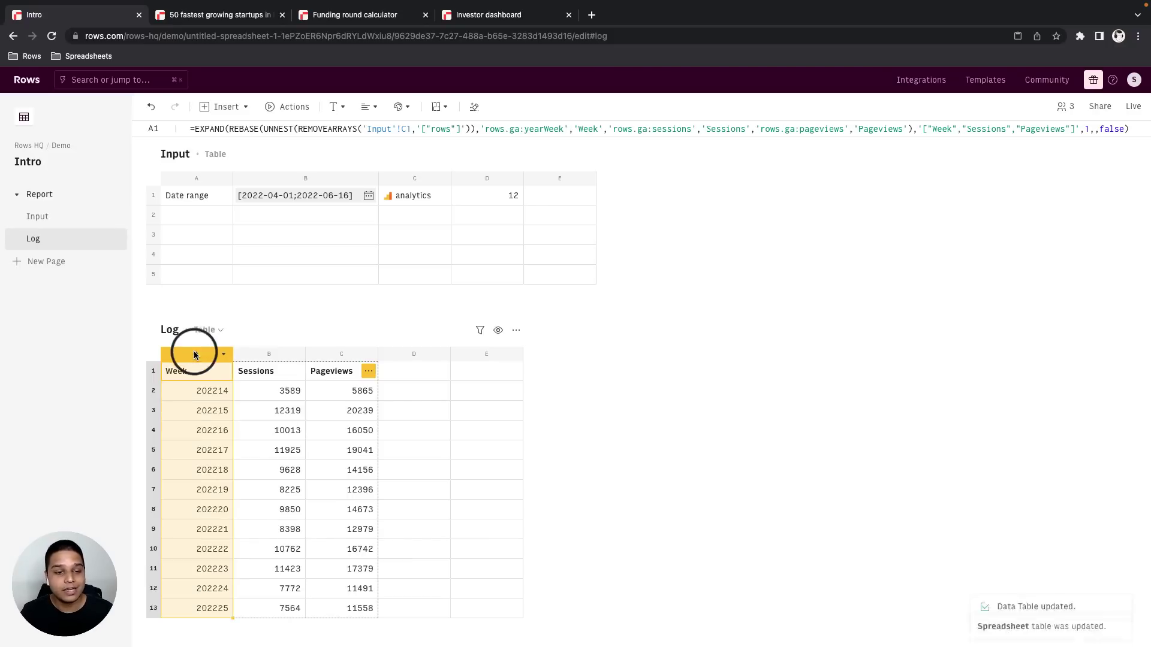
{"action": "left_click", "coordinate": [231, 107]}
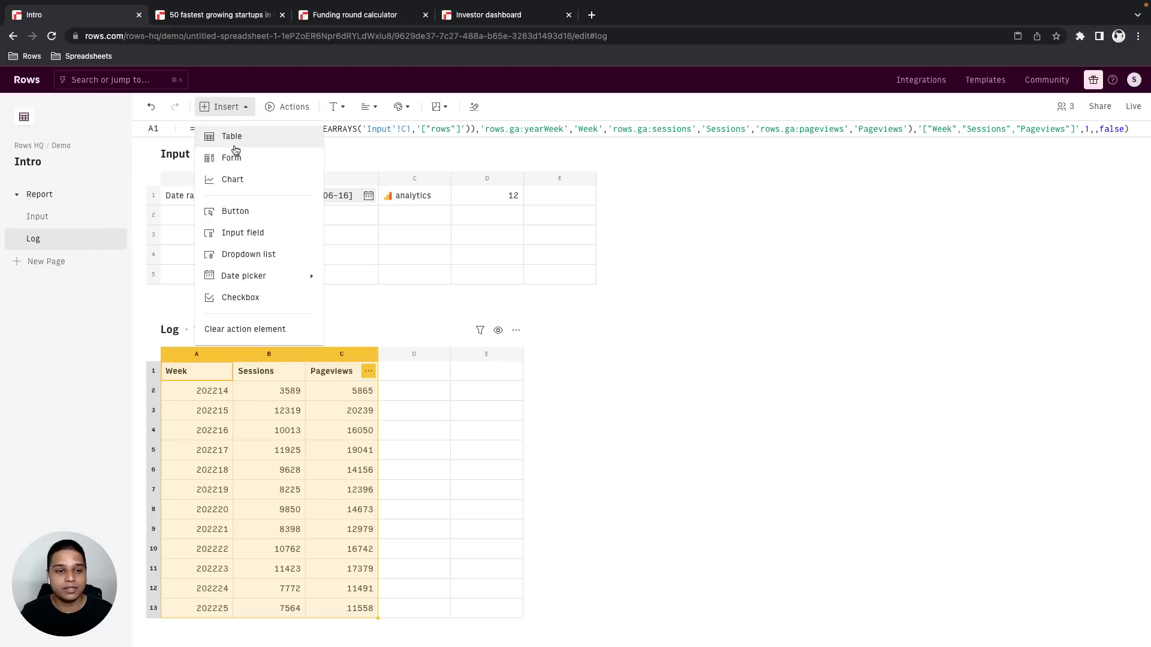
{"action": "left_click", "coordinate": [233, 179]}
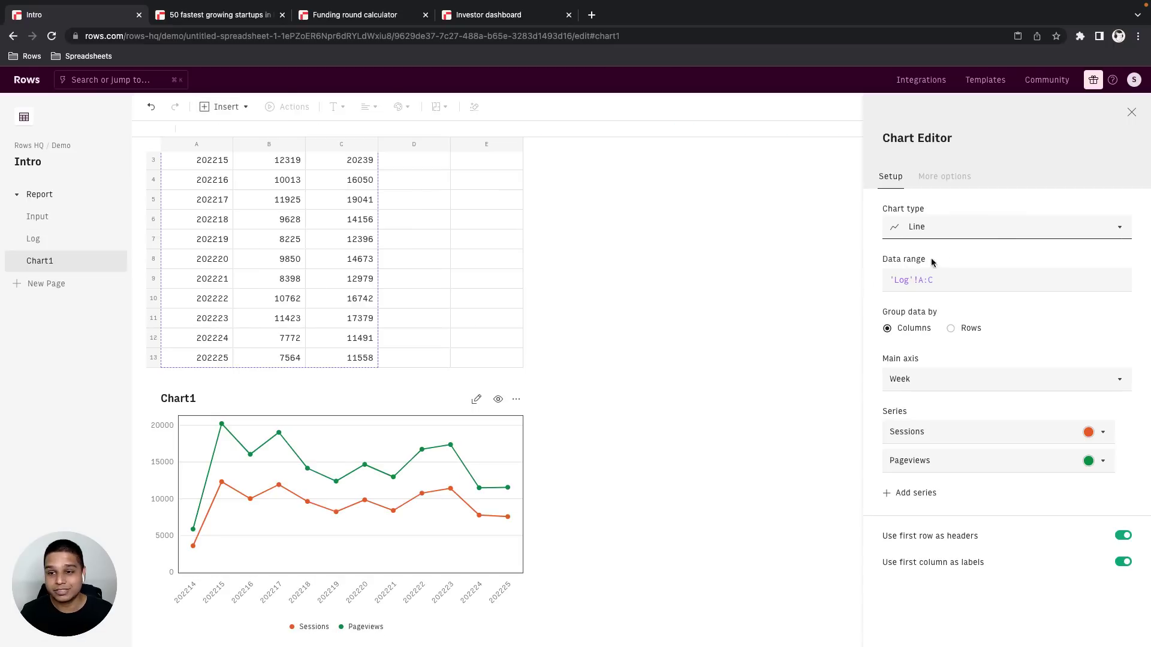
{"action": "left_click", "coordinate": [966, 228]}
{"action": "left_click", "coordinate": [957, 273]}
{"action": "left_click", "coordinate": [958, 231]}
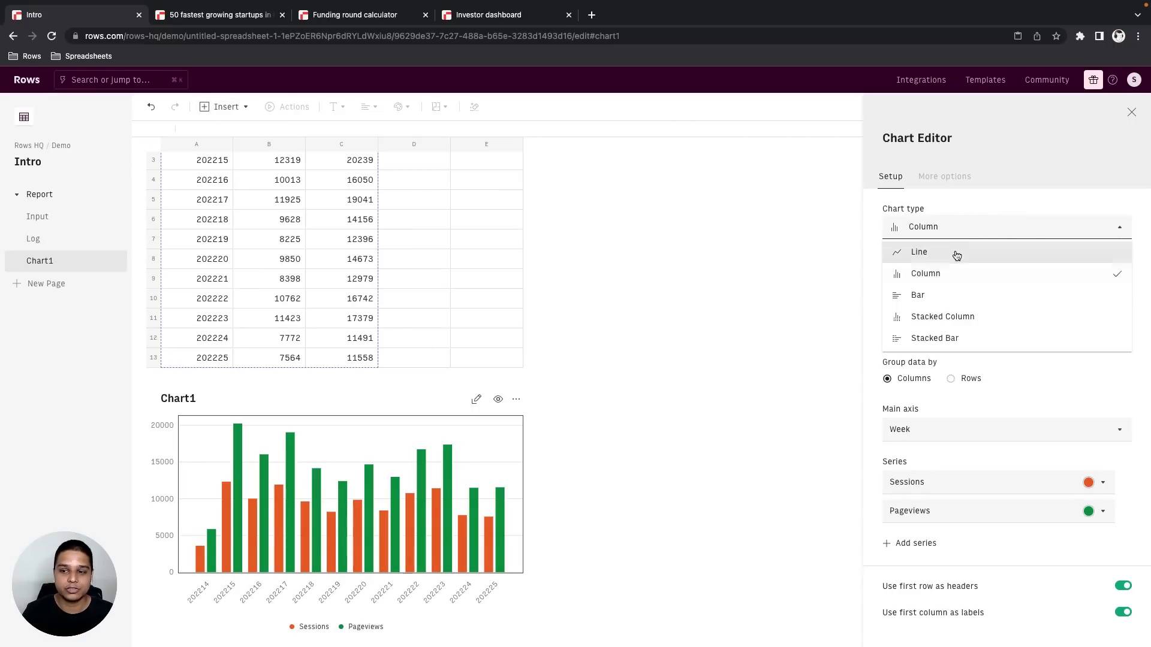
{"action": "left_click", "coordinate": [954, 251]}
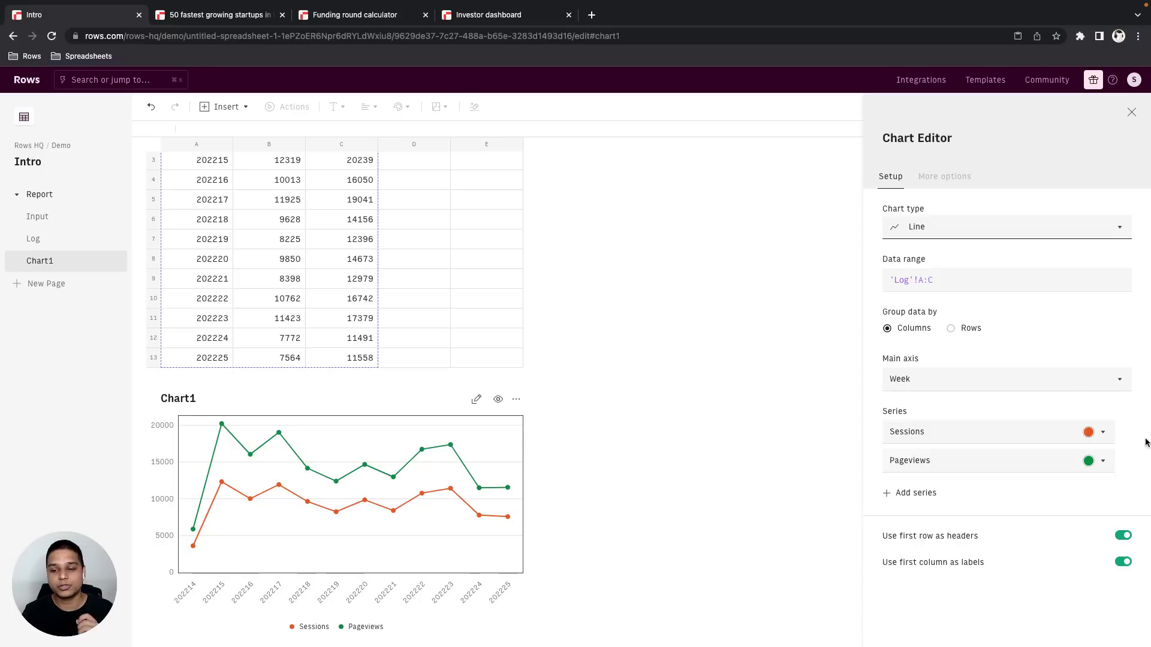
{"action": "mouse_move", "coordinate": [999, 461]}
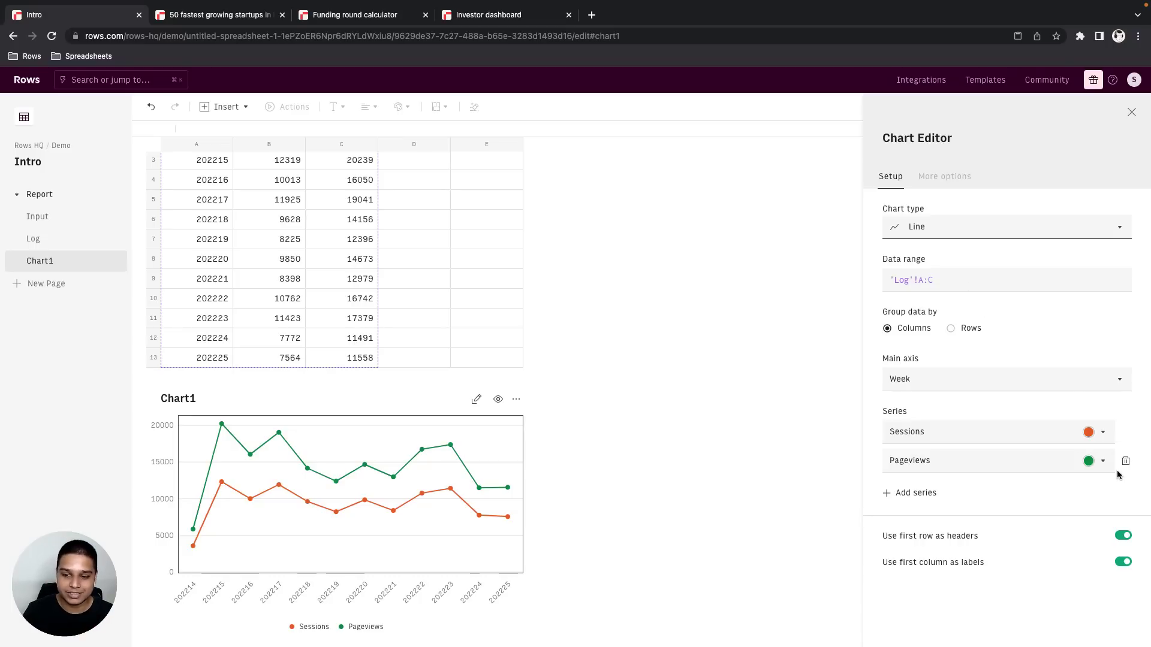
- Rename the chart from Chart1 to Analysis
{"action": "left_click", "coordinate": [948, 179]}
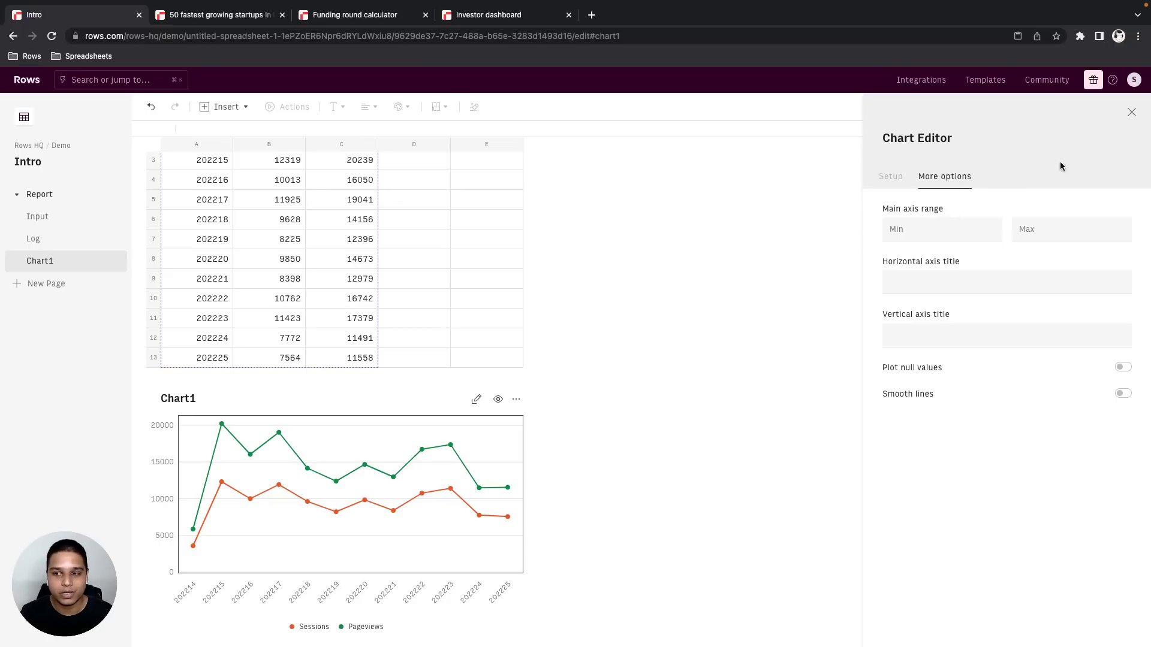
{"action": "left_click", "coordinate": [201, 397]}
{"action": "type", "text": "Analysis"}
{"action": "key", "text": "Return"}
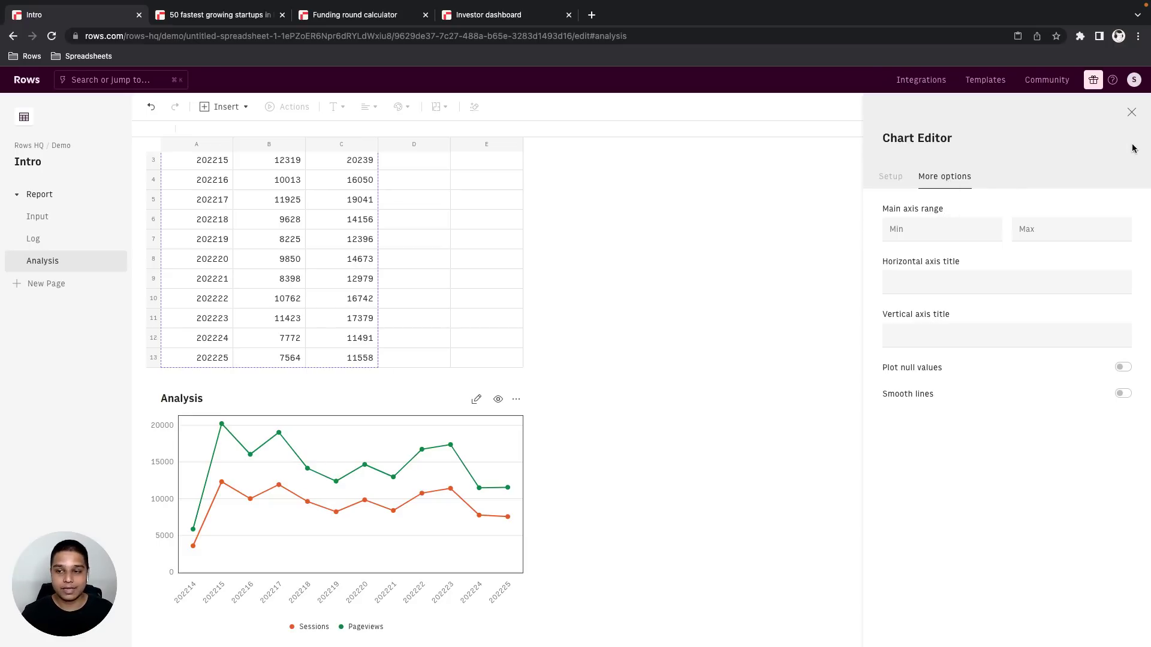
- Leave the chart editor and move the Analysis page between Input and Log in the sidebar
{"action": "left_click", "coordinate": [1132, 112]}
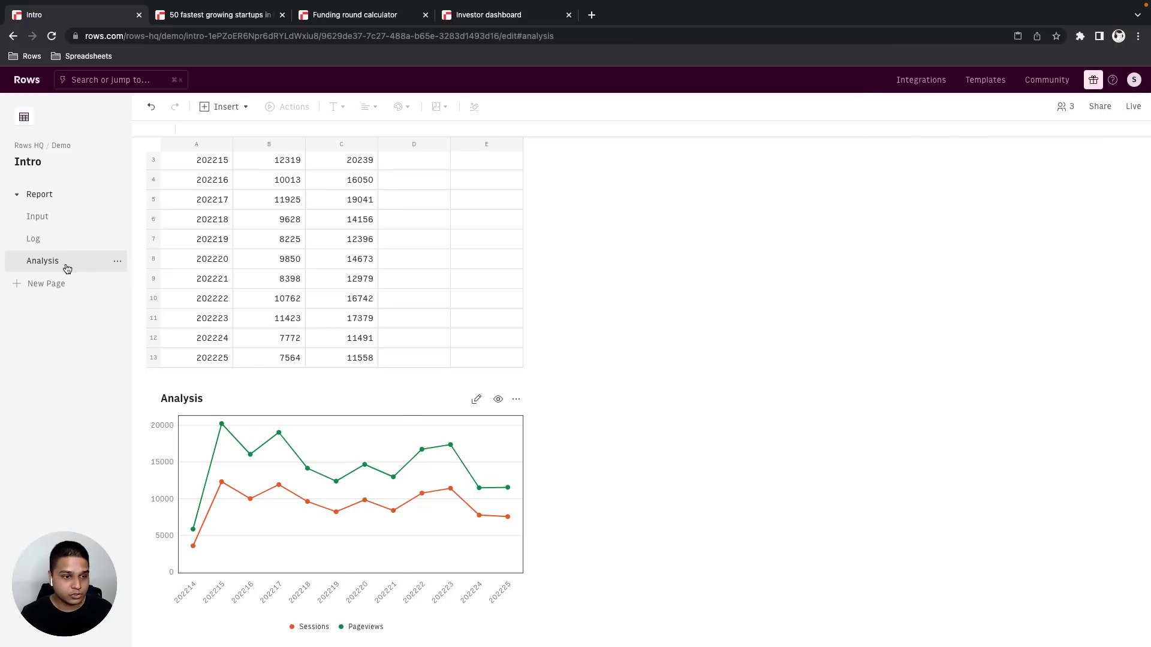
{"action": "left_click_drag", "start_coordinate": [64, 265], "coordinate": [79, 234]}
{"action": "scroll", "coordinate": [283, 314], "scroll_direction": "up", "scroll_amount": 3}
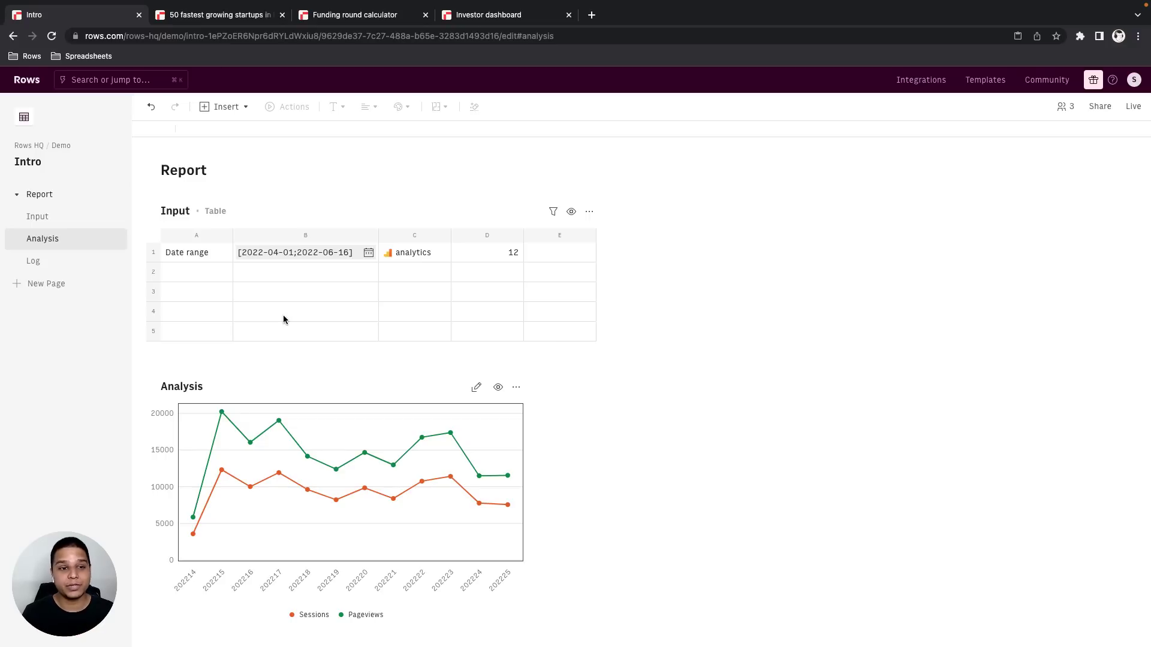
{"action": "left_click", "coordinate": [1065, 108]}
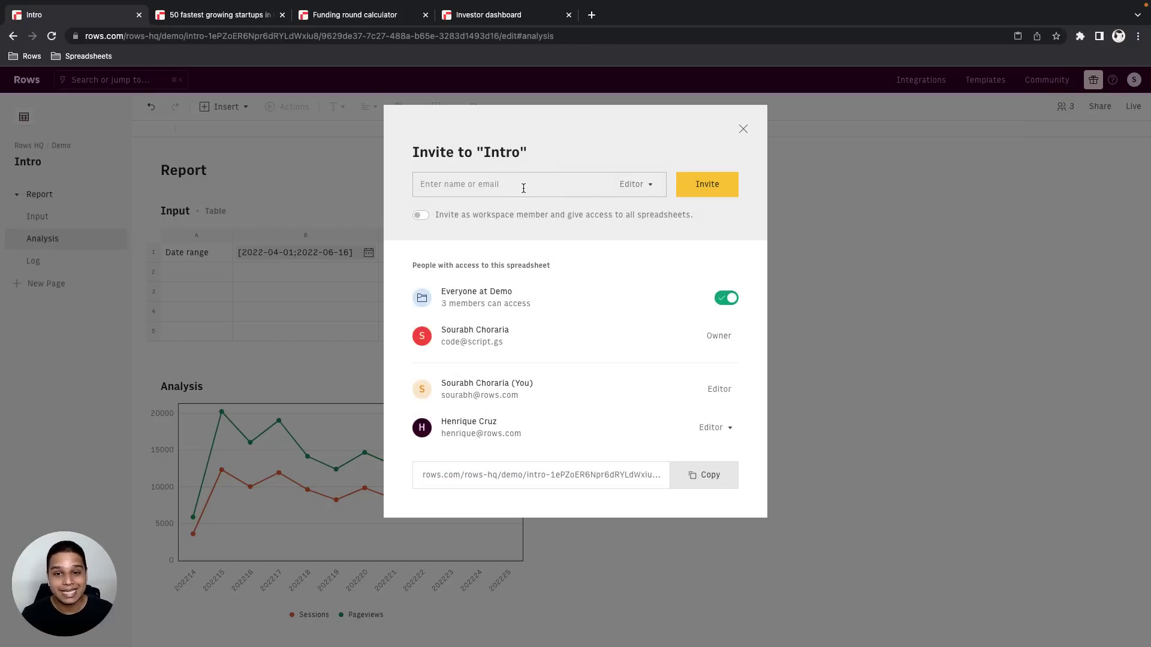
{"action": "left_click", "coordinate": [419, 216]}
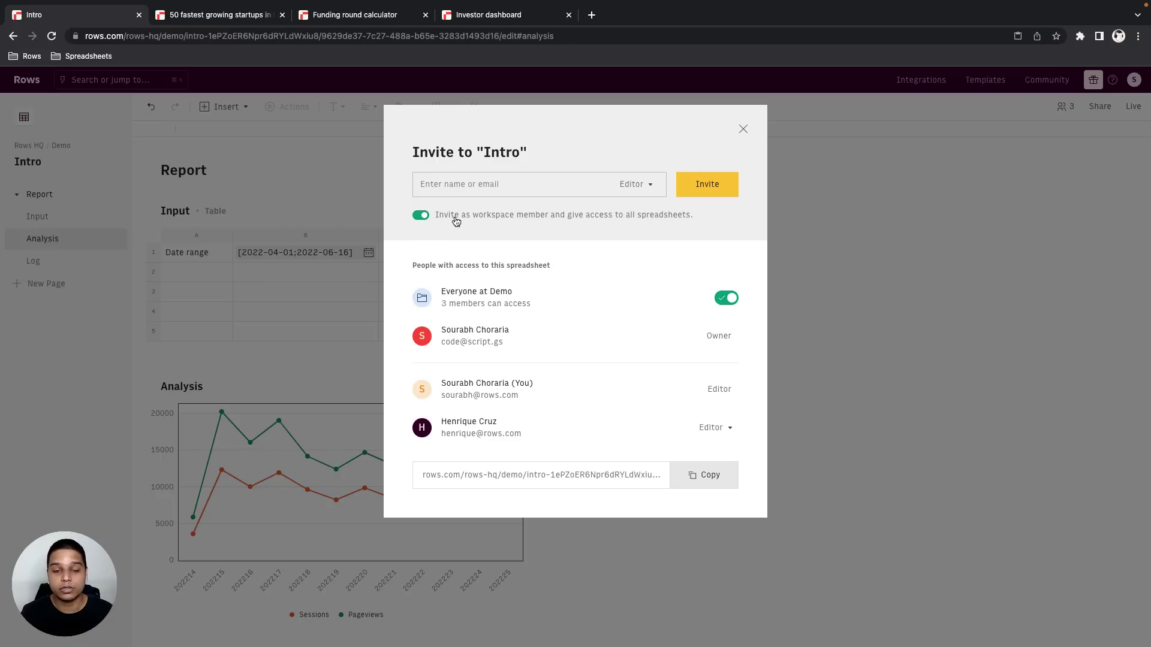
{"action": "left_click", "coordinate": [421, 217]}
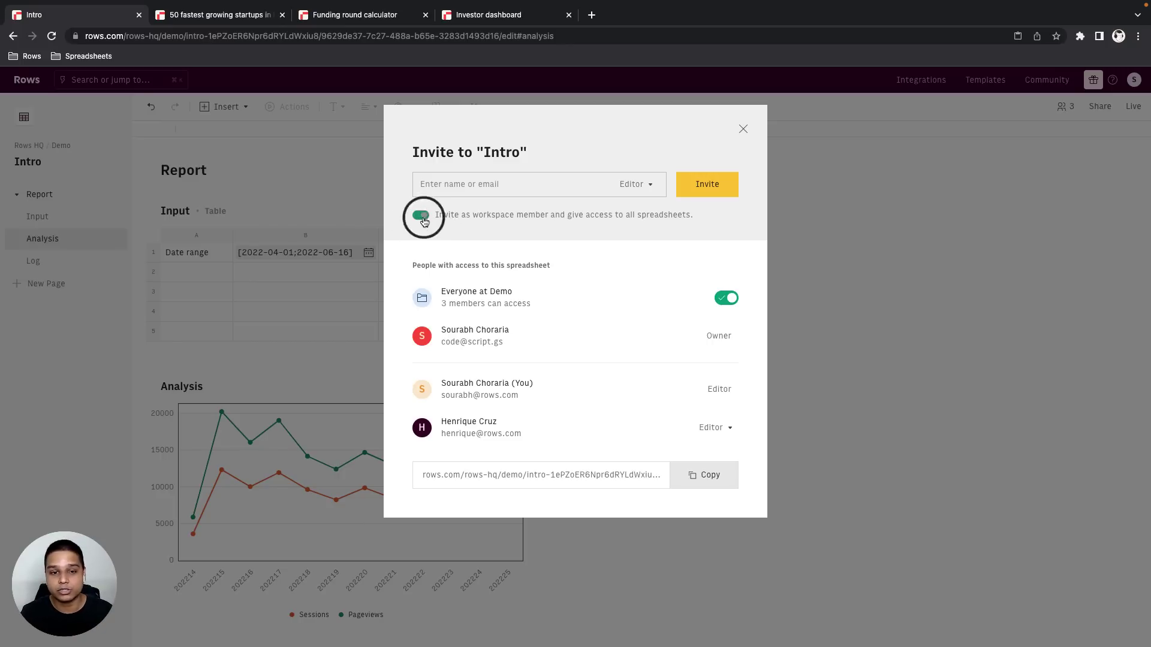
{"action": "left_click", "coordinate": [634, 191]}
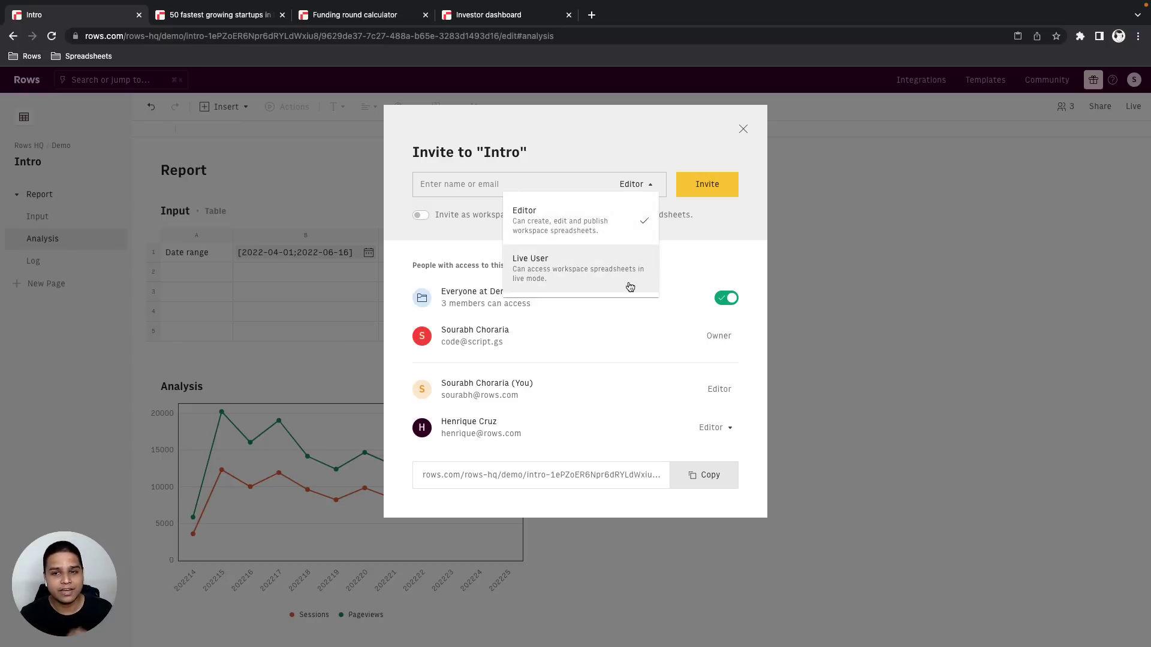
{"action": "left_click", "coordinate": [744, 132]}
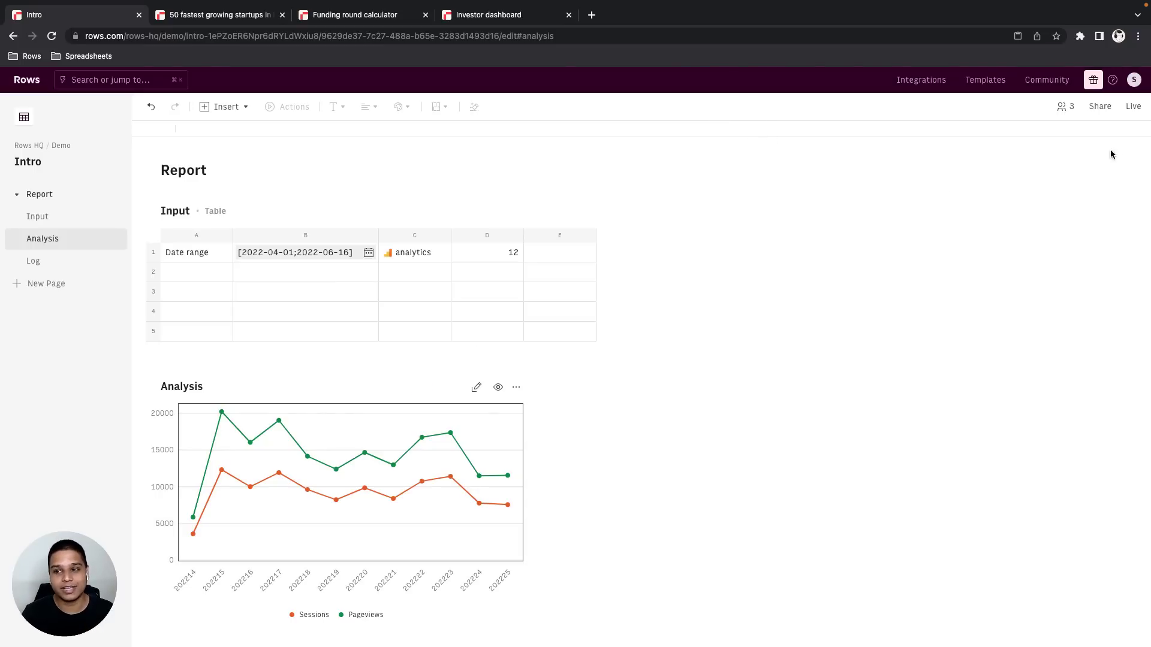
- In live view, set the report's date range from January 1 to June 16, 2022
{"action": "left_click", "coordinate": [1133, 107]}
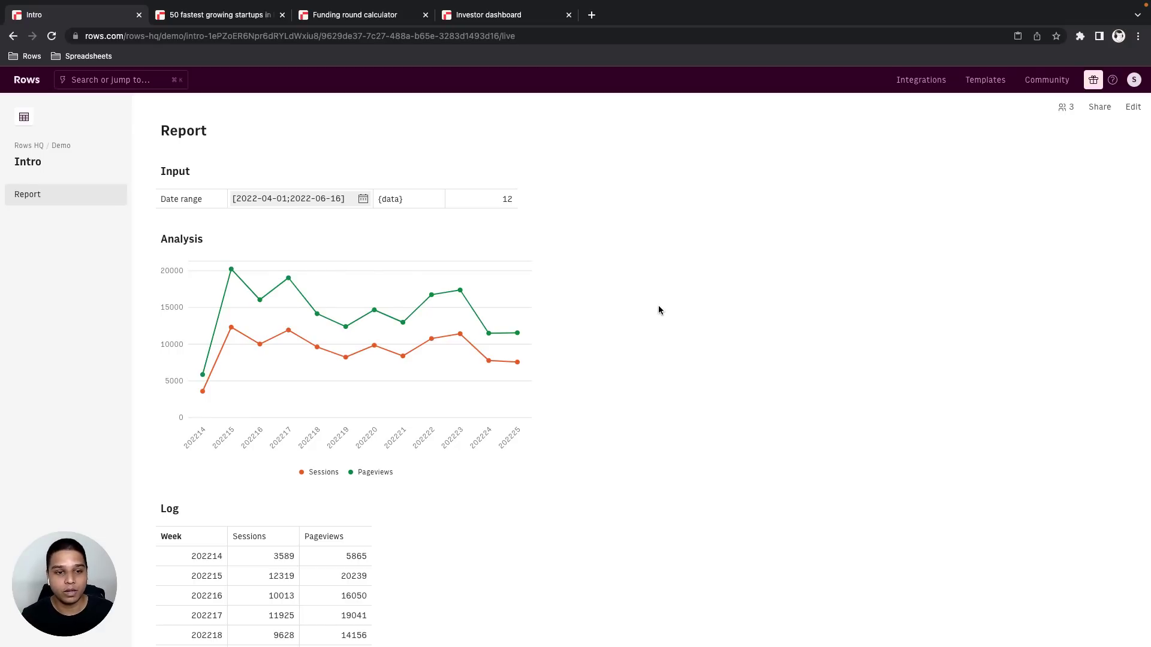
{"action": "scroll", "coordinate": [658, 310], "scroll_direction": "down", "scroll_amount": 2}
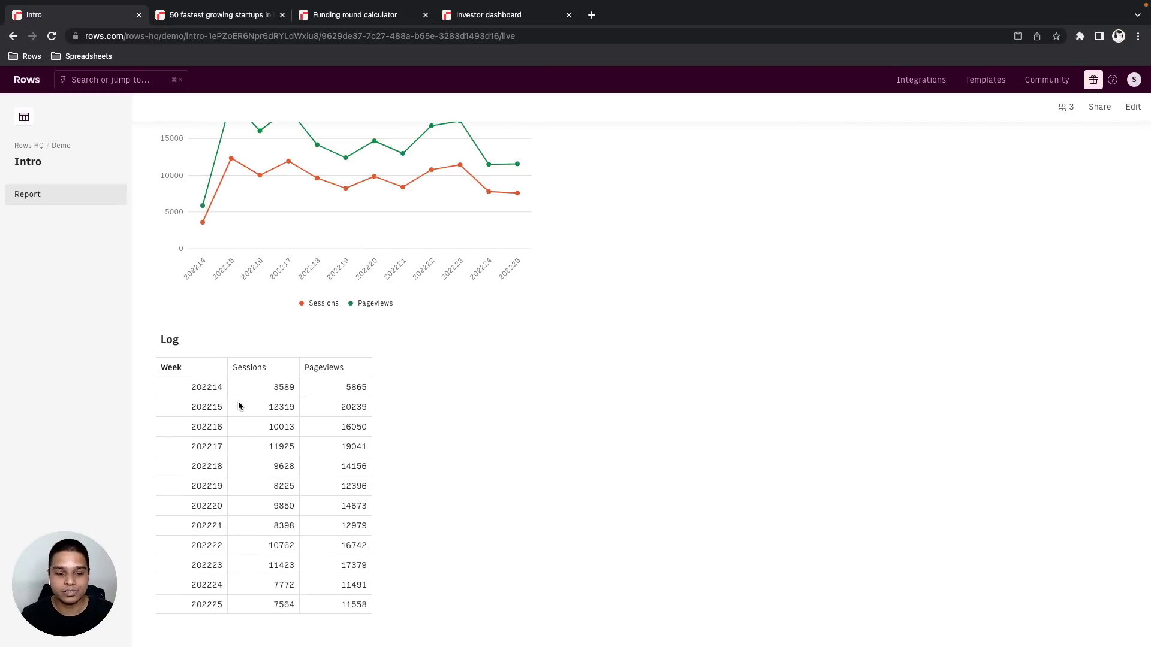
{"action": "scroll", "coordinate": [239, 410], "scroll_direction": "up", "scroll_amount": 2}
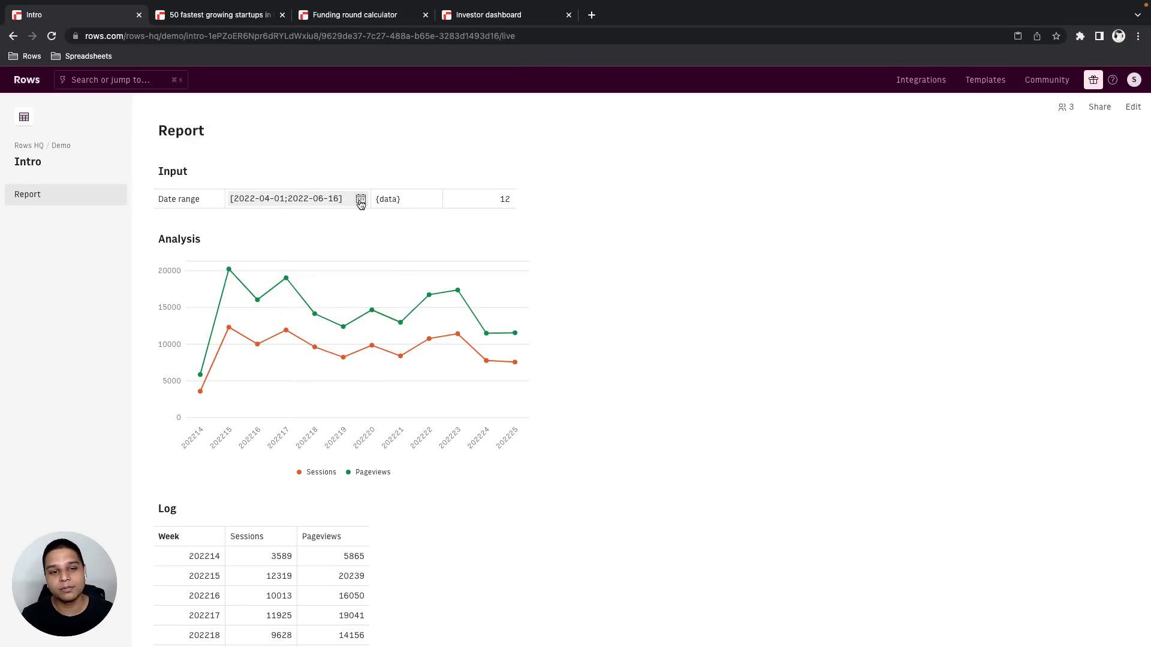
{"action": "left_click", "coordinate": [360, 201]}
{"action": "left_click", "coordinate": [243, 231]}
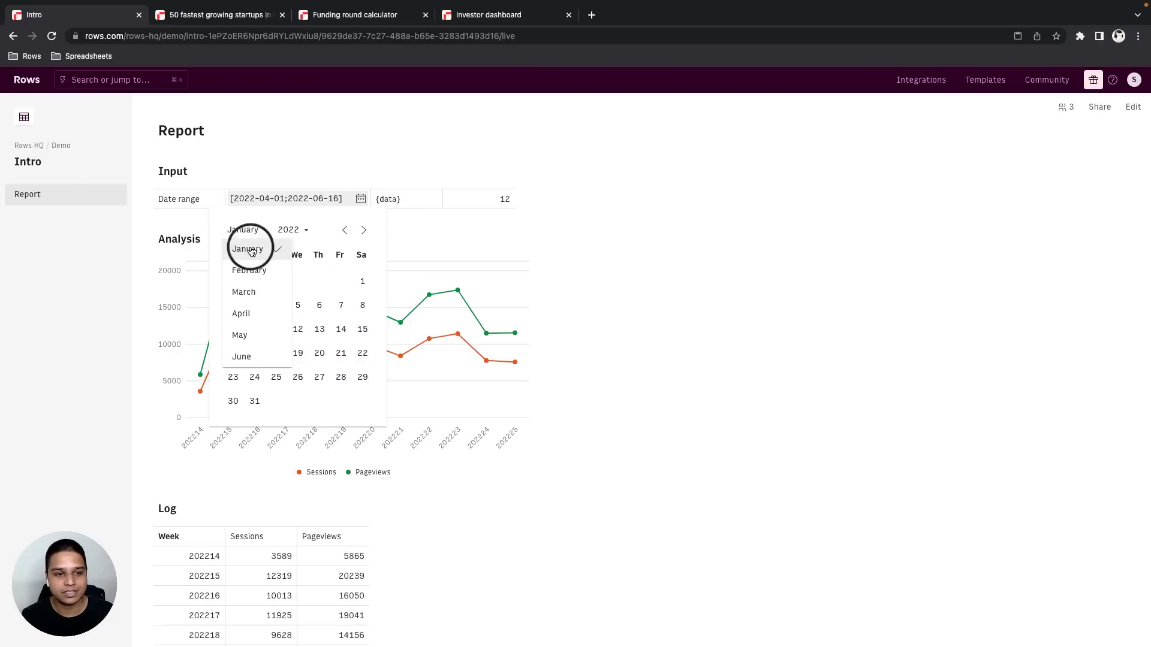
{"action": "left_click", "coordinate": [363, 282]}
{"action": "left_click", "coordinate": [268, 231]}
{"action": "left_click", "coordinate": [268, 357]}
{"action": "left_click", "coordinate": [320, 353]}
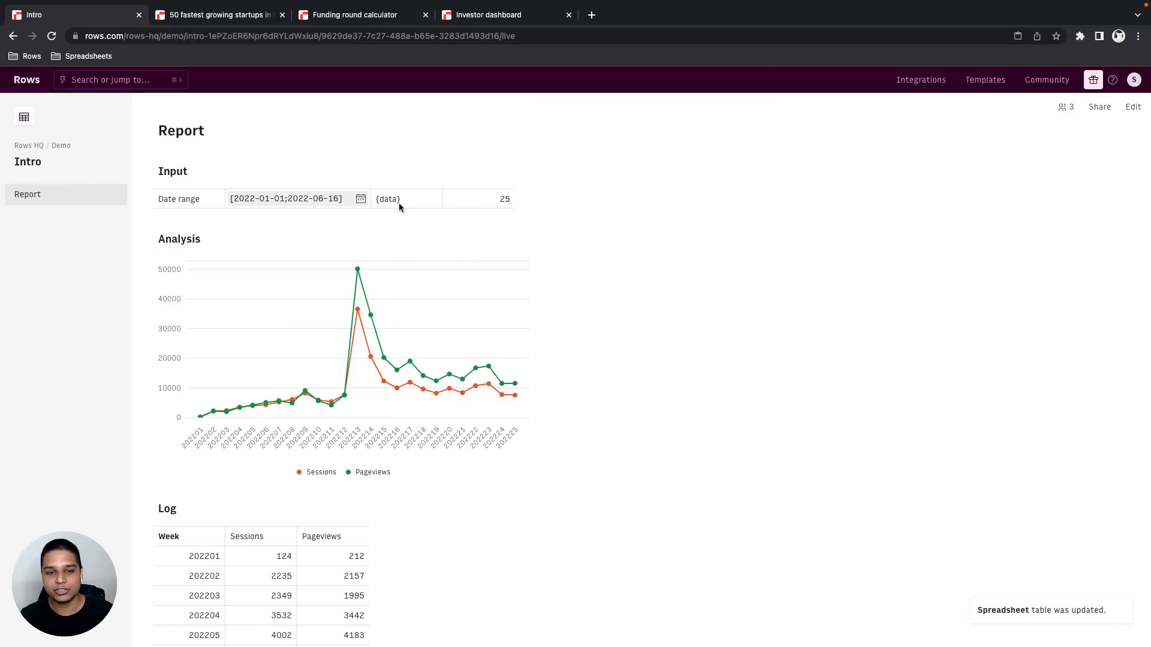
{"action": "scroll", "coordinate": [479, 342], "scroll_direction": "down", "scroll_amount": 3}
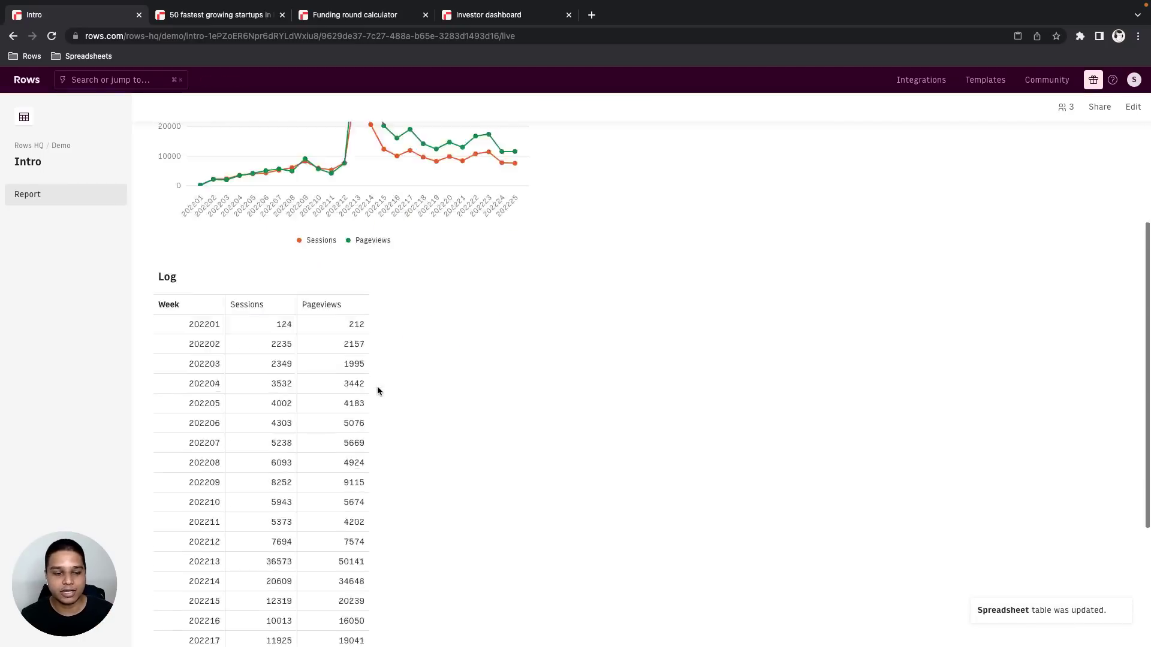
{"action": "scroll", "coordinate": [378, 390], "scroll_direction": "down", "scroll_amount": 2}
{"action": "scroll", "coordinate": [308, 447], "scroll_direction": "down", "scroll_amount": 1}
{"action": "scroll", "coordinate": [309, 447], "scroll_direction": "up", "scroll_amount": 5}
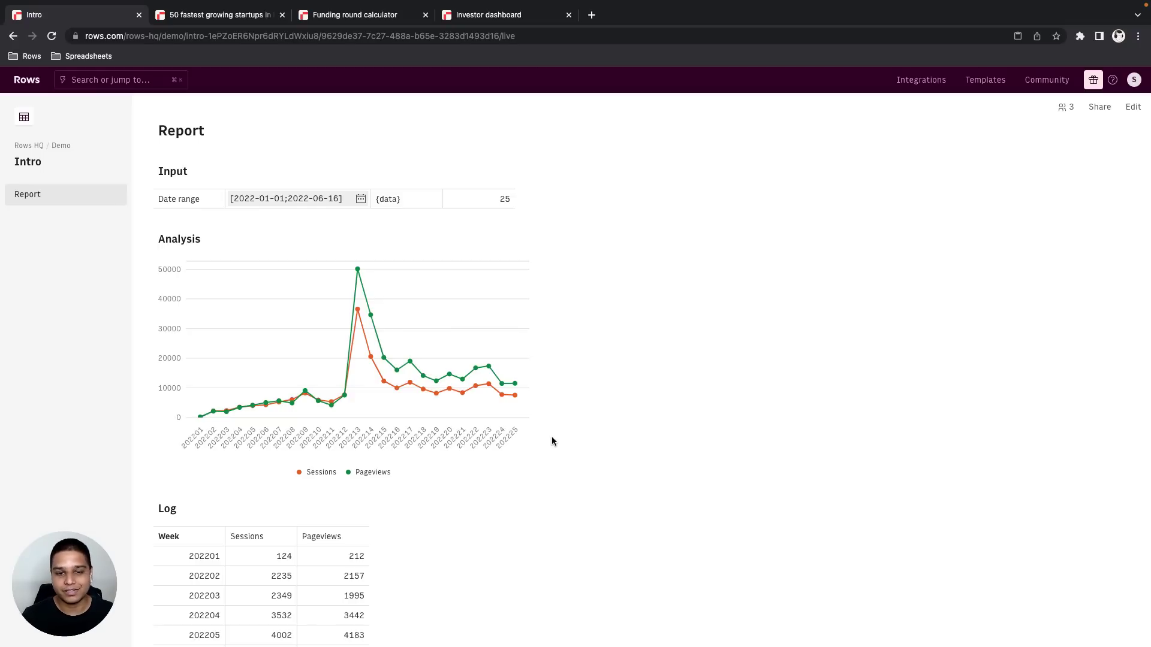
- Back in editing, enable the Intro report's private share link, disable it again, and leave sharing settings
{"action": "left_click", "coordinate": [1132, 107]}
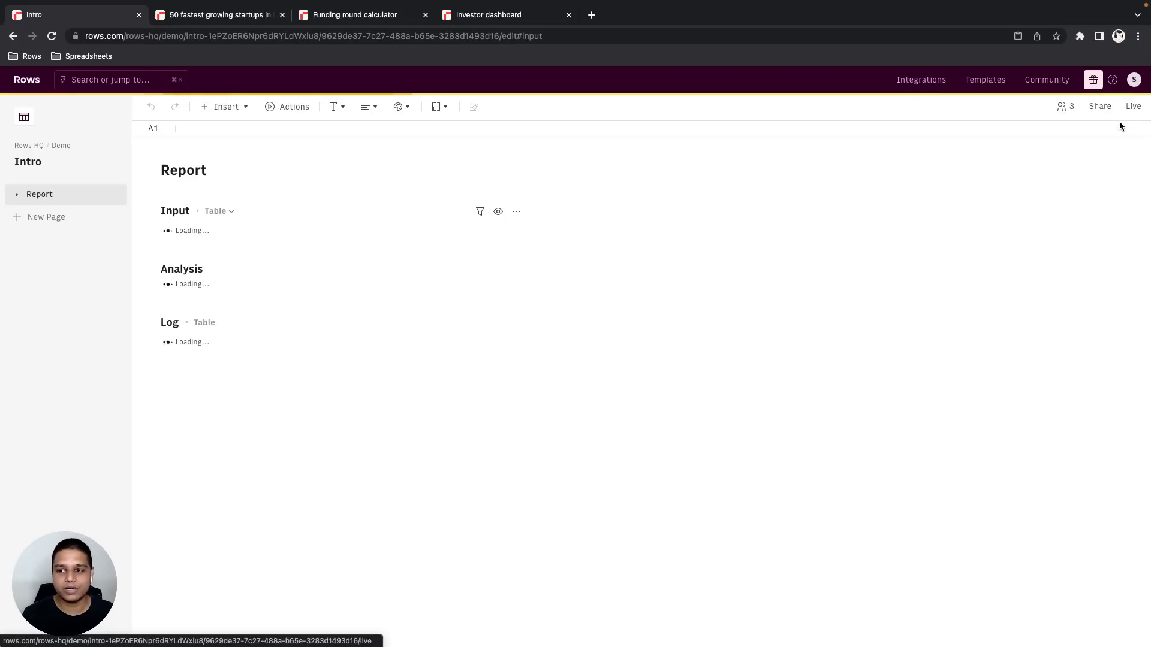
{"action": "left_click", "coordinate": [1101, 106]}
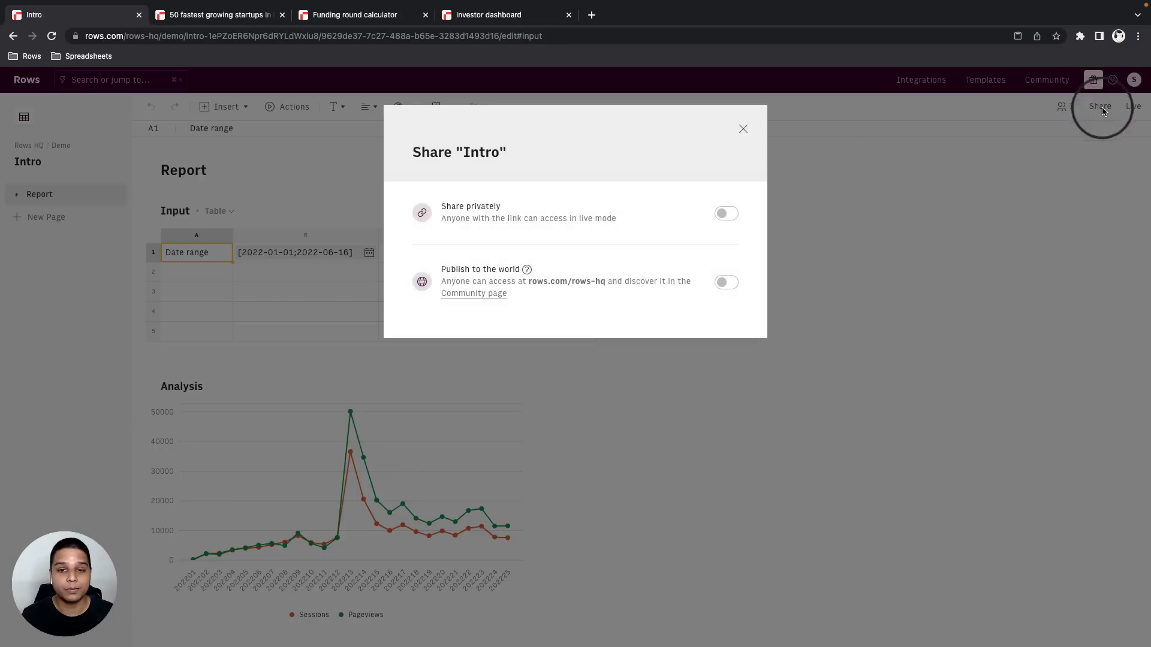
{"action": "left_click", "coordinate": [732, 216]}
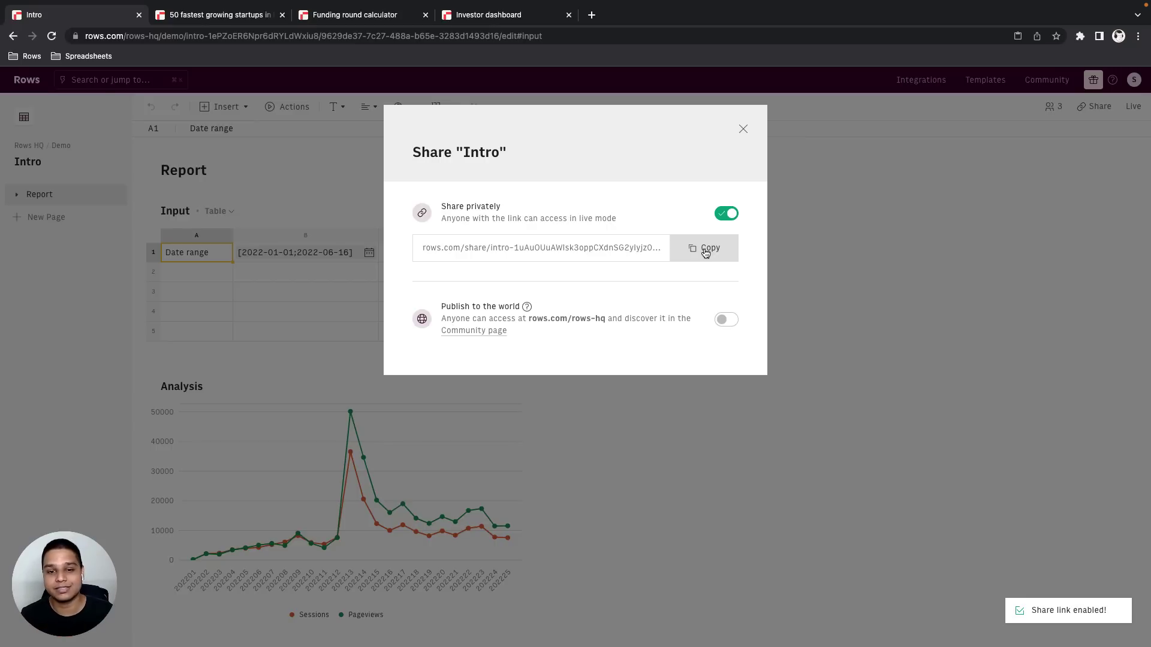
{"action": "left_click", "coordinate": [727, 214]}
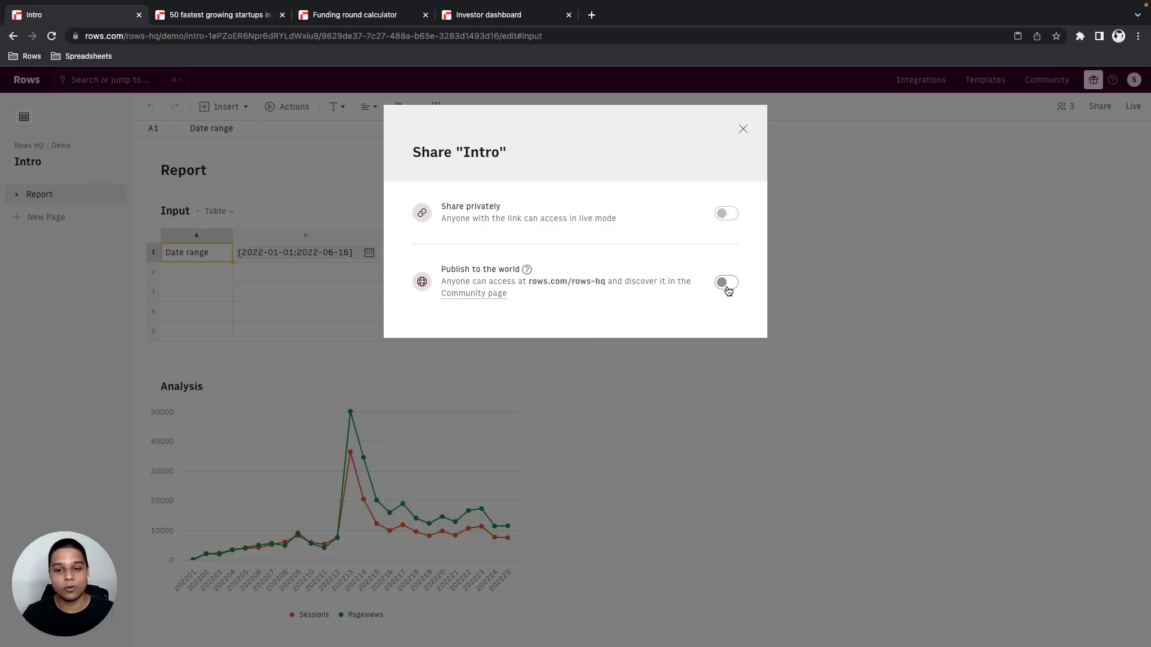
{"action": "left_click", "coordinate": [742, 129]}
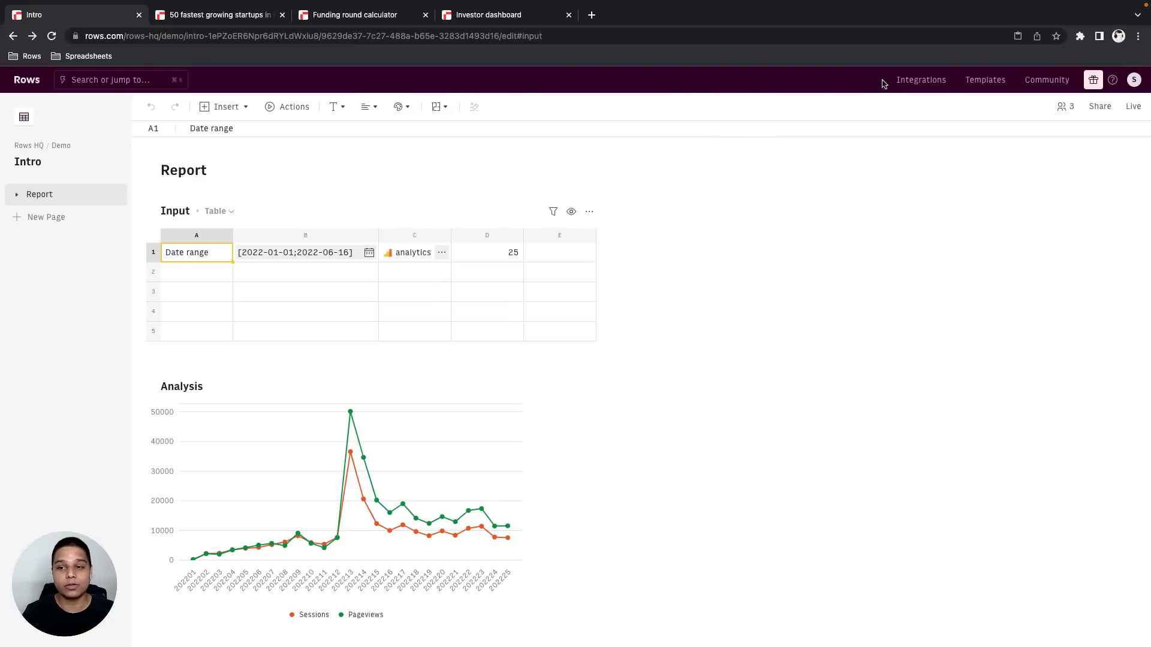
- Browse the integrations catalogue, then move on to the templates gallery
{"action": "left_click", "coordinate": [910, 80]}
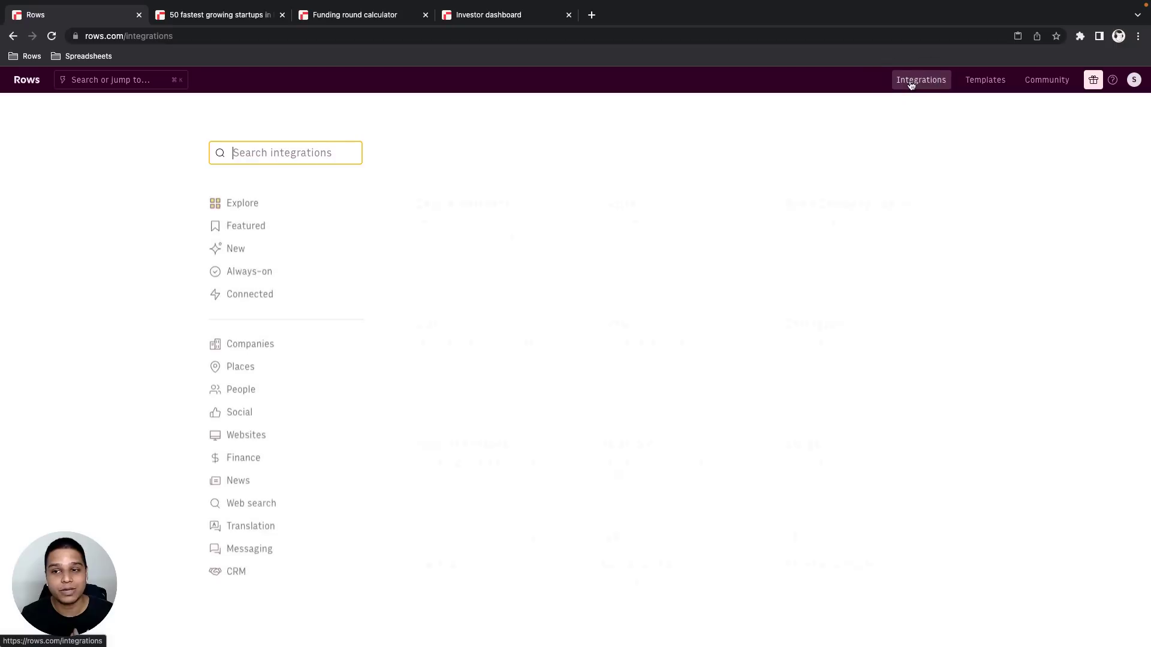
{"action": "scroll", "coordinate": [879, 250], "scroll_direction": "down", "scroll_amount": 2}
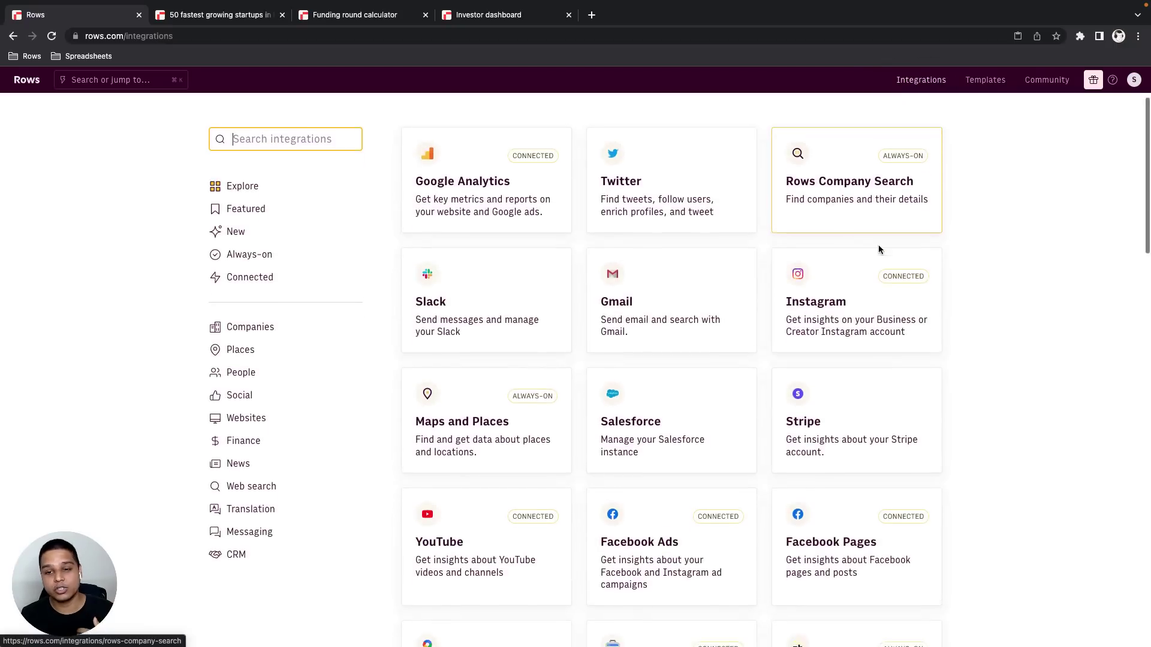
{"action": "scroll", "coordinate": [880, 250], "scroll_direction": "down", "scroll_amount": 5}
{"action": "scroll", "coordinate": [878, 260], "scroll_direction": "down", "scroll_amount": 1}
{"action": "scroll", "coordinate": [877, 271], "scroll_direction": "down", "scroll_amount": 3}
{"action": "scroll", "coordinate": [876, 270], "scroll_direction": "up", "scroll_amount": 8}
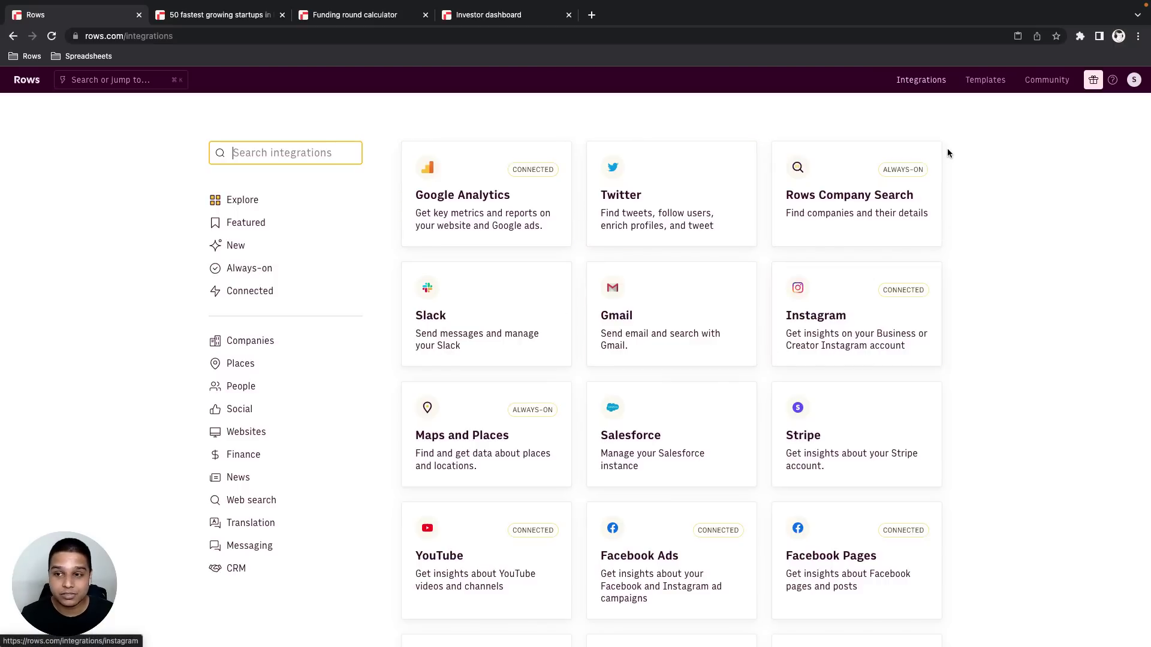
{"action": "left_click", "coordinate": [968, 84]}
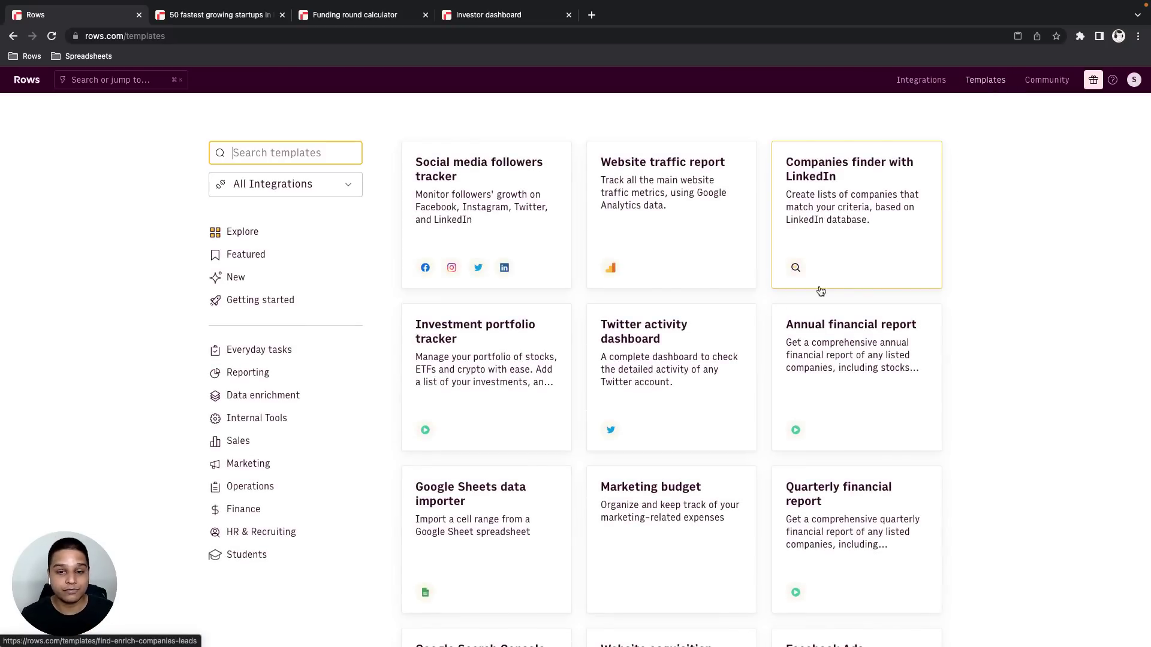
{"action": "scroll", "coordinate": [740, 329], "scroll_direction": "down", "scroll_amount": 2}
{"action": "scroll", "coordinate": [740, 329], "scroll_direction": "down", "scroll_amount": 1}
{"action": "scroll", "coordinate": [740, 329], "scroll_direction": "down", "scroll_amount": 2}
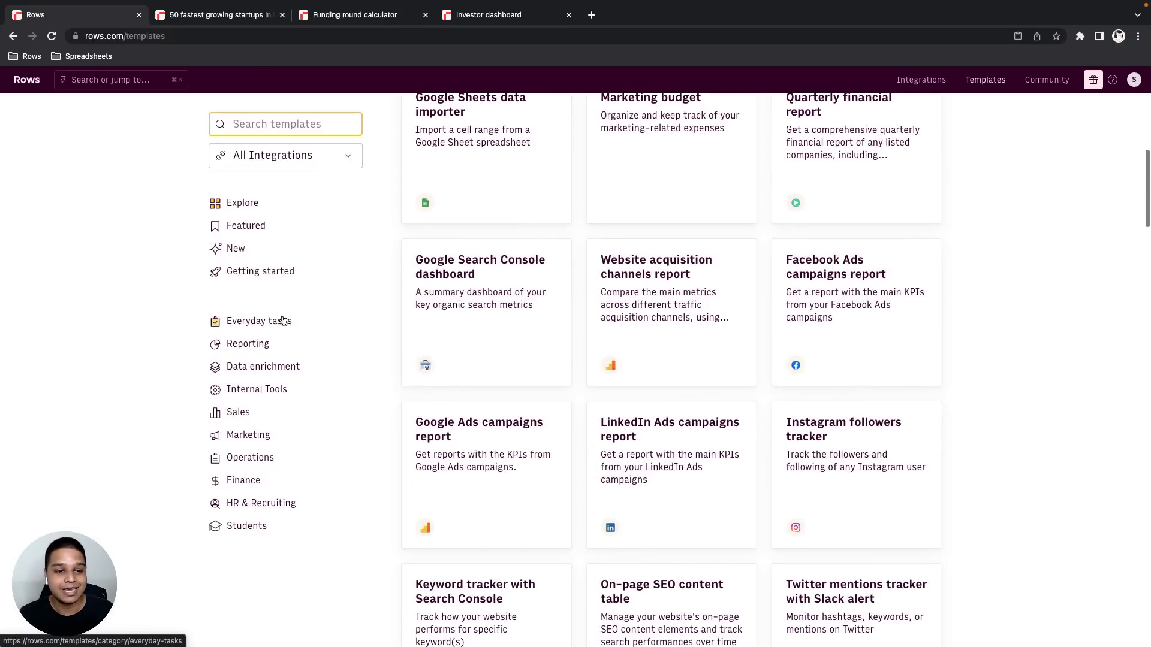
{"action": "scroll", "coordinate": [679, 423], "scroll_direction": "up", "scroll_amount": 2}
{"action": "scroll", "coordinate": [678, 423], "scroll_direction": "up", "scroll_amount": 2}
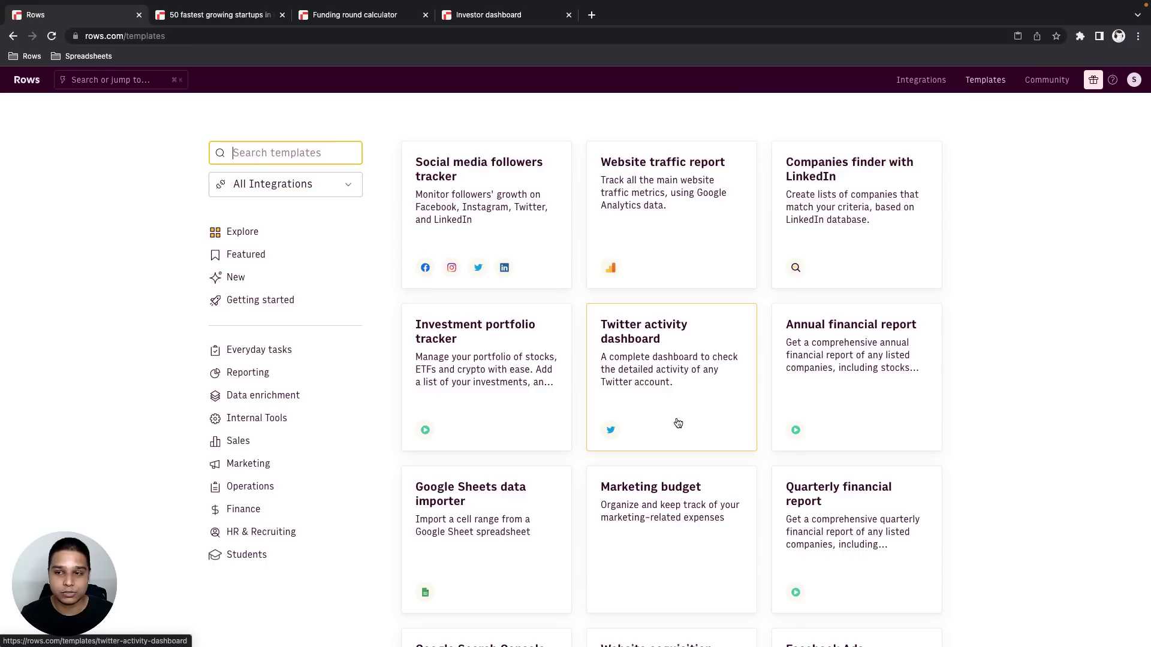
- Go from the templates gallery to the Community spreadsheets gallery
{"action": "left_click", "coordinate": [1046, 79]}
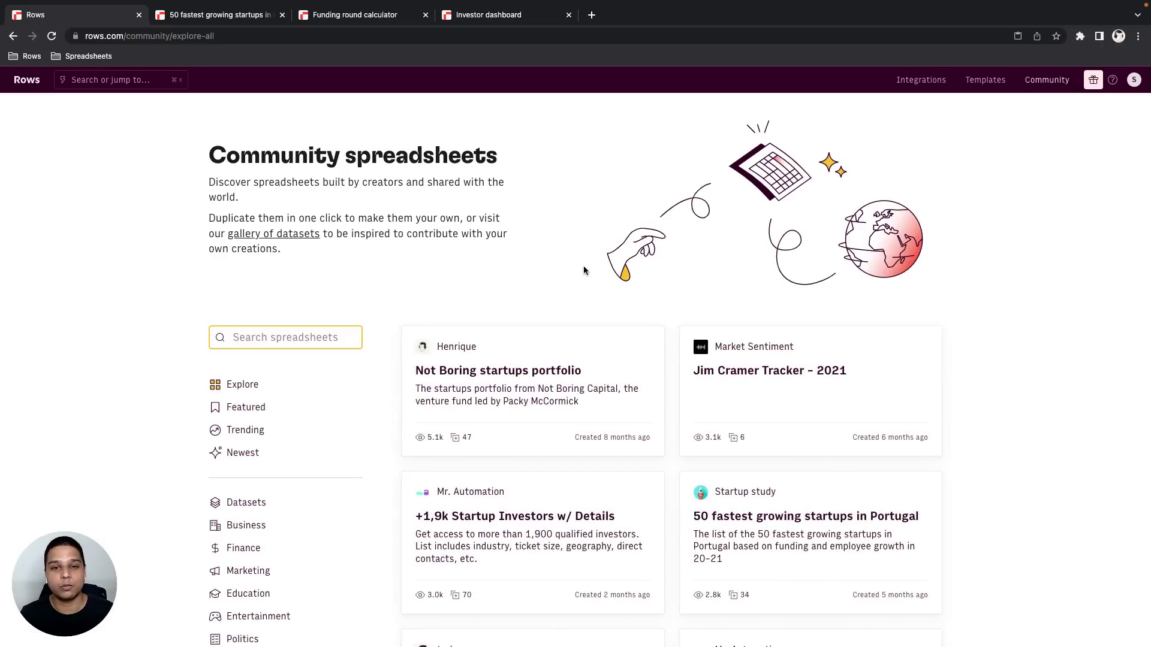
{"action": "scroll", "coordinate": [582, 267], "scroll_direction": "down", "scroll_amount": 5}
- Filter to Marketing and duplicate the Campaign URL builder spreadsheet into the Demo folder
{"action": "left_click", "coordinate": [260, 371]}
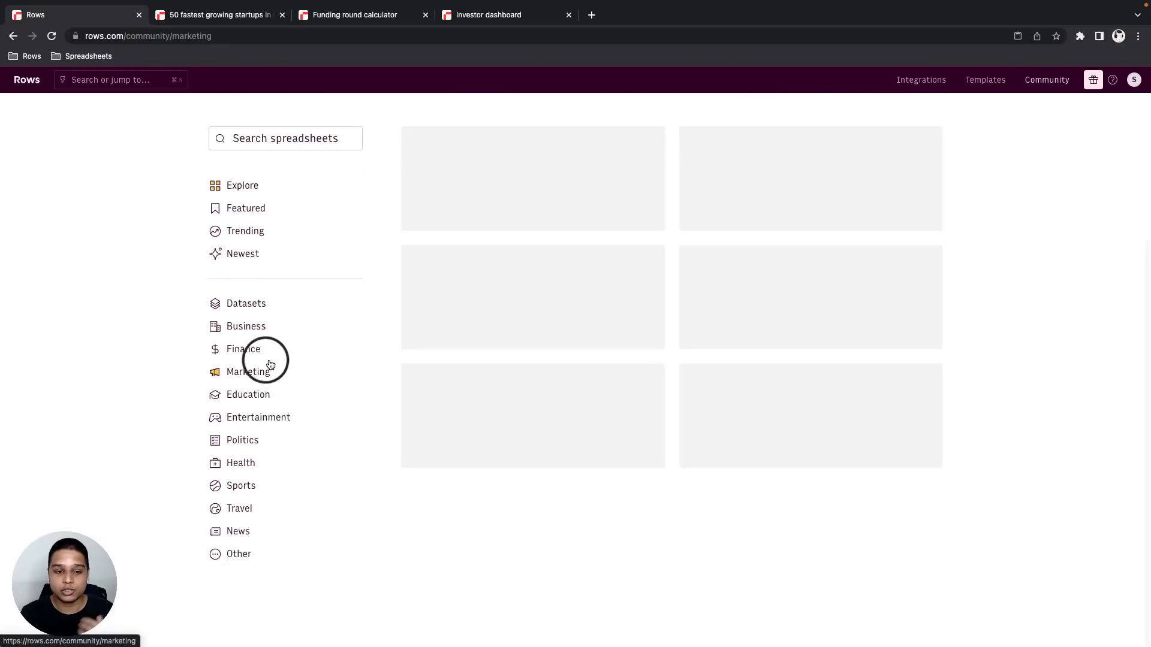
{"action": "scroll", "coordinate": [368, 387], "scroll_direction": "up", "scroll_amount": 1}
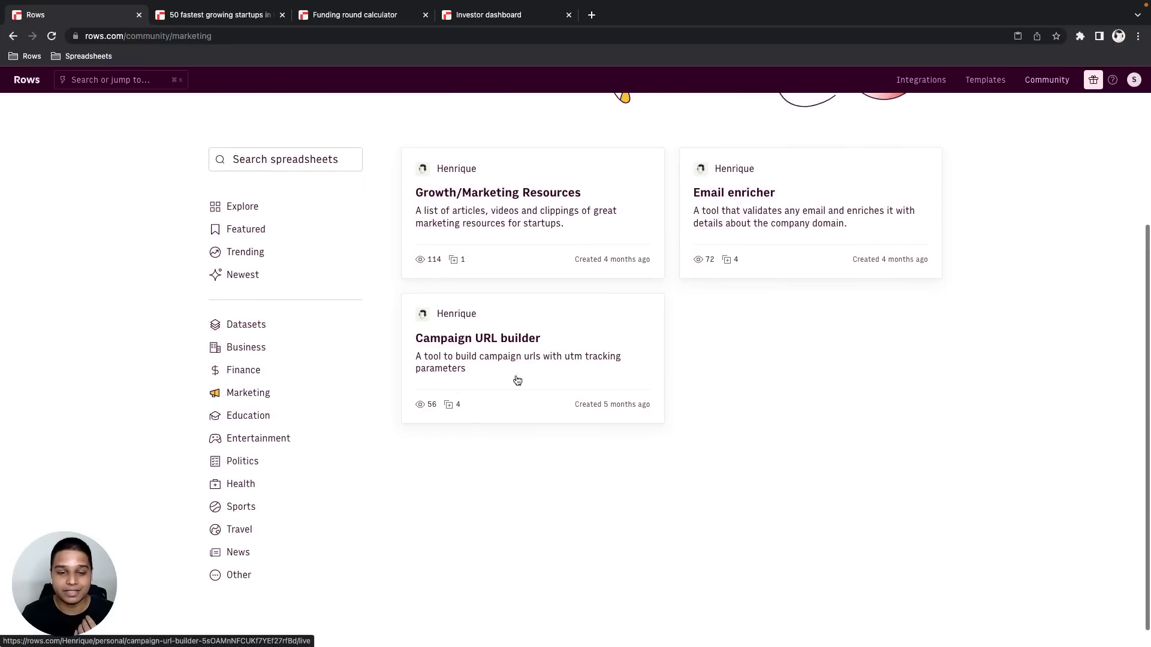
{"action": "left_click", "coordinate": [568, 367]}
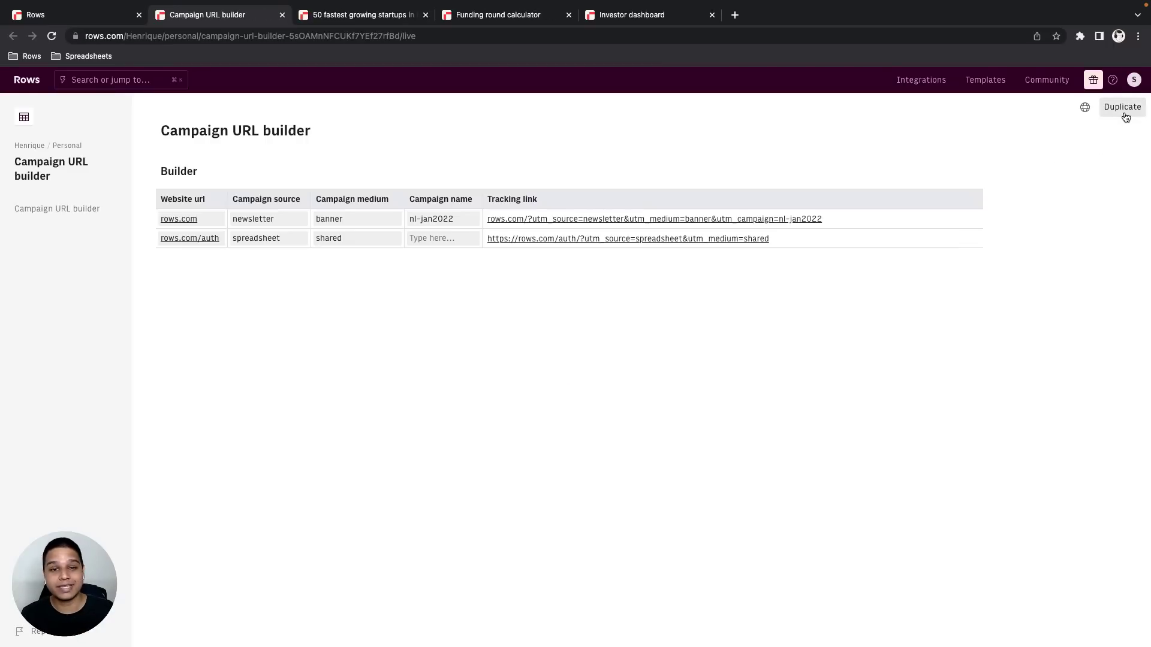
{"action": "left_click", "coordinate": [1125, 117]}
{"action": "left_click", "coordinate": [697, 319]}
- Go to the Demo folder from the toast and load the copied Campaign URL builder
{"action": "left_click", "coordinate": [974, 612]}
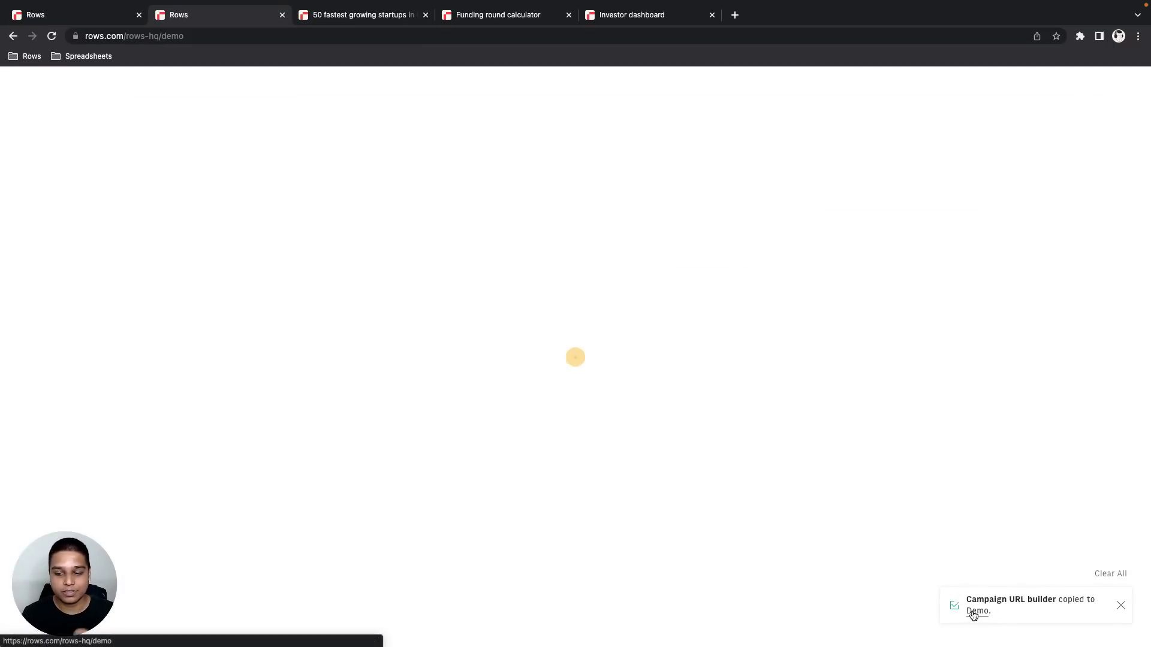
{"action": "left_click", "coordinate": [654, 200]}
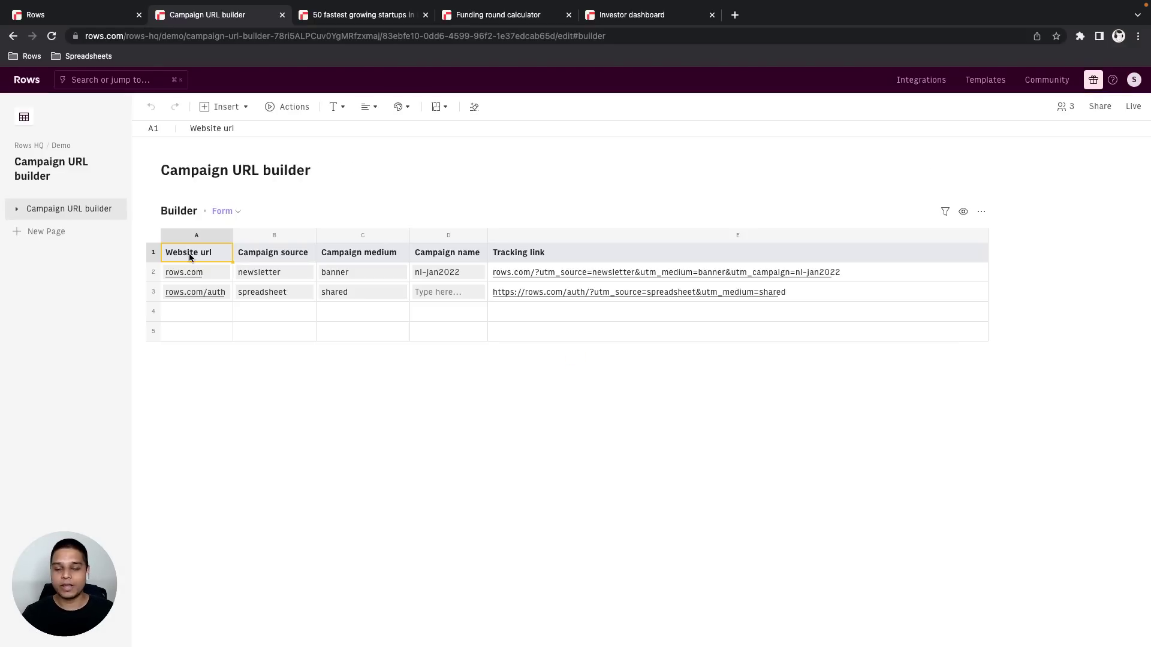
- Look through the Portugal startups list, then switch to the Funding round calculator
{"action": "key", "text": "ctrl+Tab"}
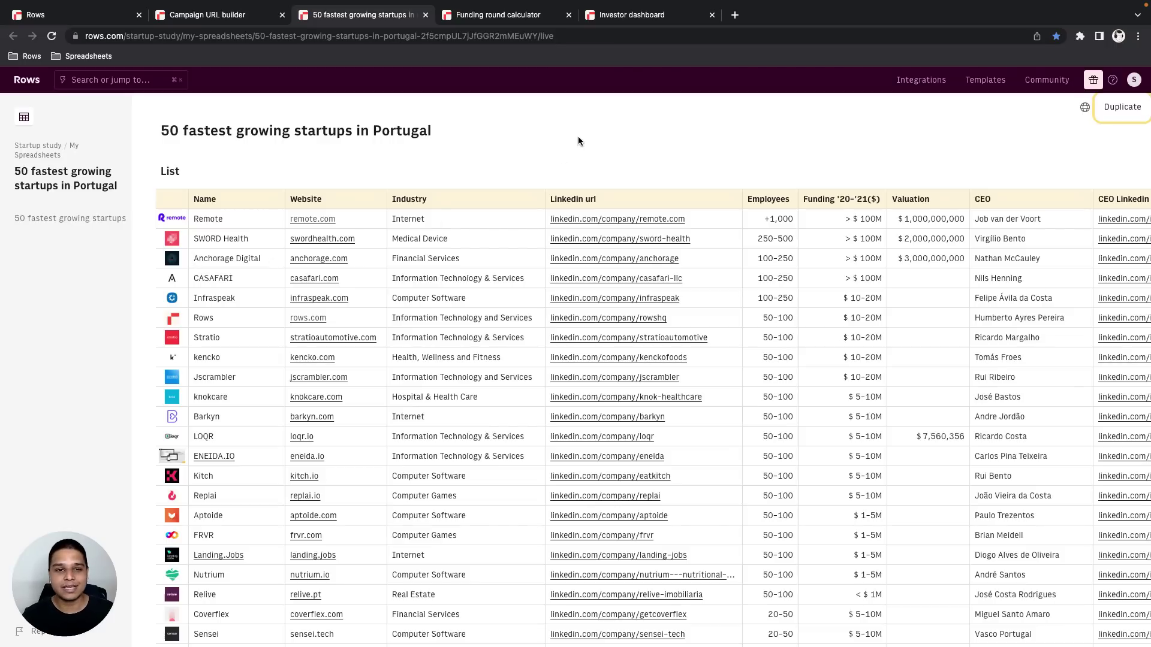
{"action": "scroll", "coordinate": [573, 170], "scroll_direction": "down", "scroll_amount": 2}
{"action": "scroll", "coordinate": [572, 170], "scroll_direction": "up", "scroll_amount": 2}
{"action": "scroll", "coordinate": [651, 224], "scroll_direction": "right", "scroll_amount": 3}
{"action": "scroll", "coordinate": [651, 225], "scroll_direction": "left", "scroll_amount": 3}
{"action": "key", "text": "ctrl+Tab"}
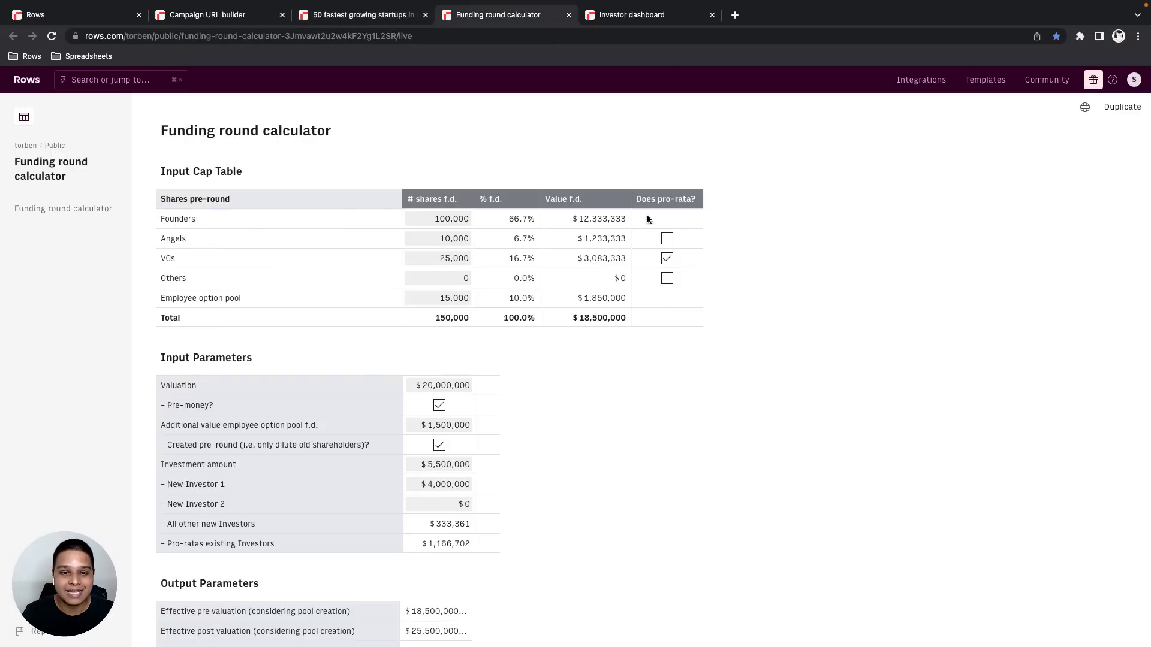
- Change the VCs' share count from 25,000 to 50,000, review the recalculated outputs, and switch to the Investor dashboard
{"action": "left_click", "coordinate": [457, 258]}
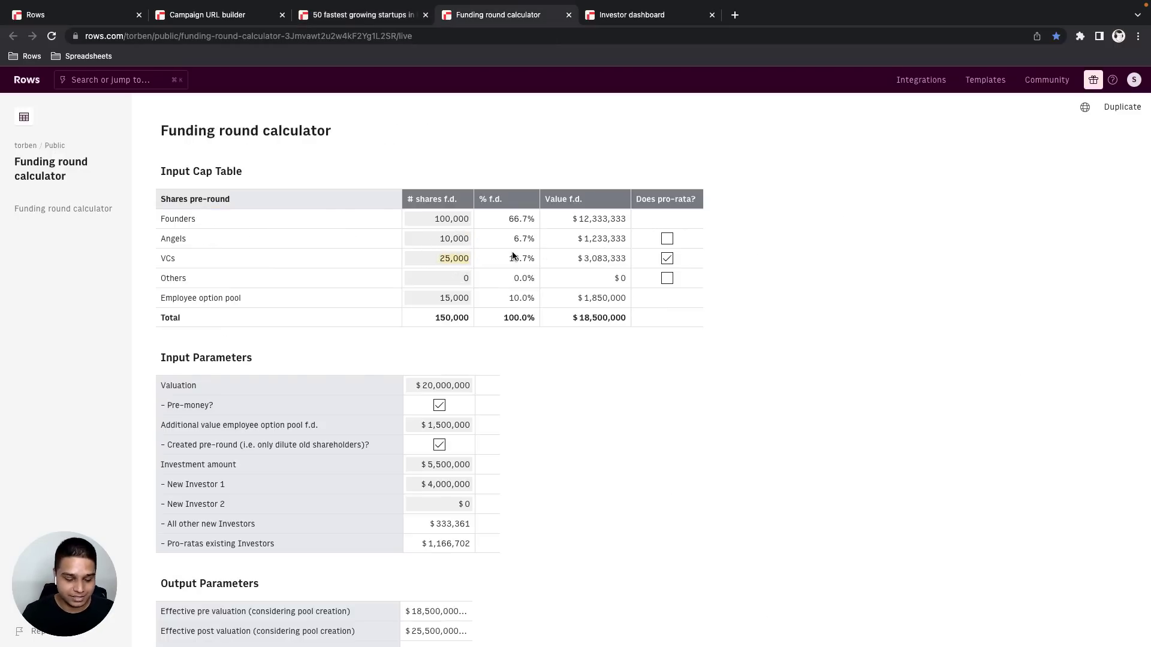
{"action": "type", "text": "5"}
{"action": "key", "text": "Tab"}
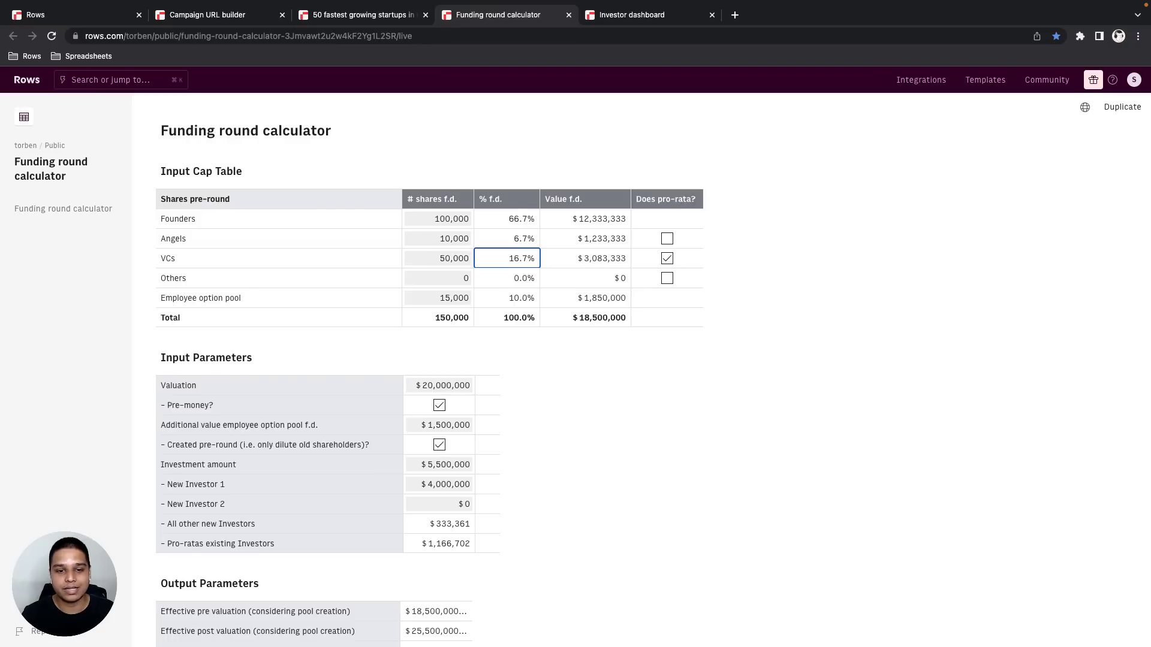
{"action": "scroll", "coordinate": [497, 281], "scroll_direction": "down", "scroll_amount": 1}
{"action": "scroll", "coordinate": [517, 223], "scroll_direction": "down", "scroll_amount": 3}
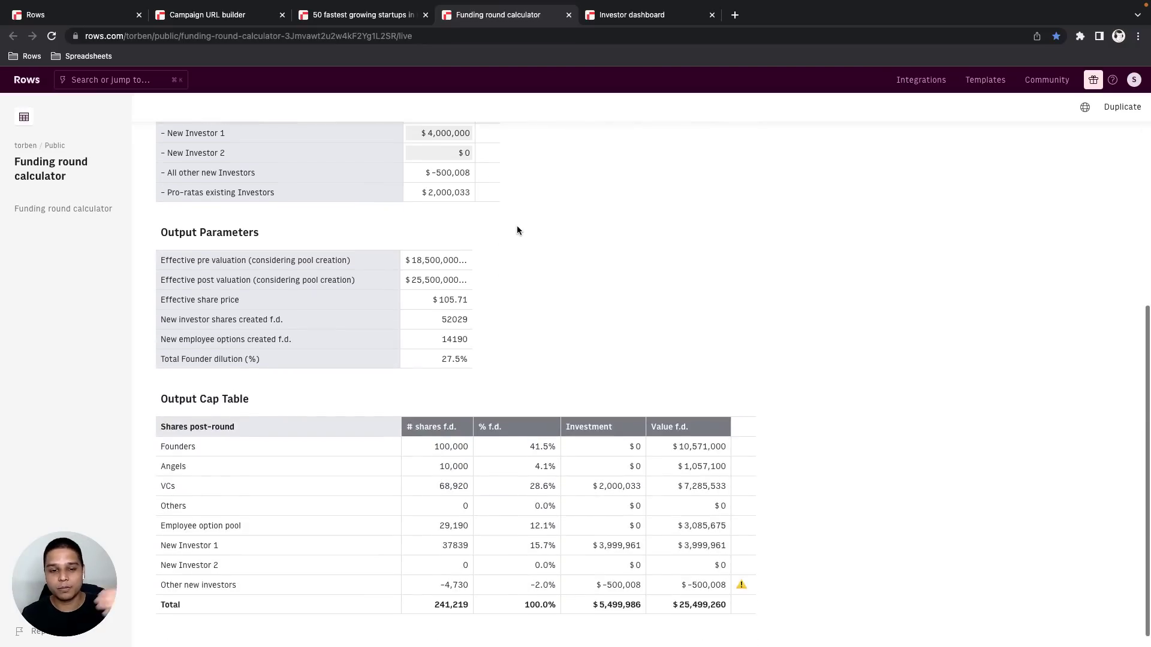
{"action": "scroll", "coordinate": [517, 223], "scroll_direction": "up", "scroll_amount": 4}
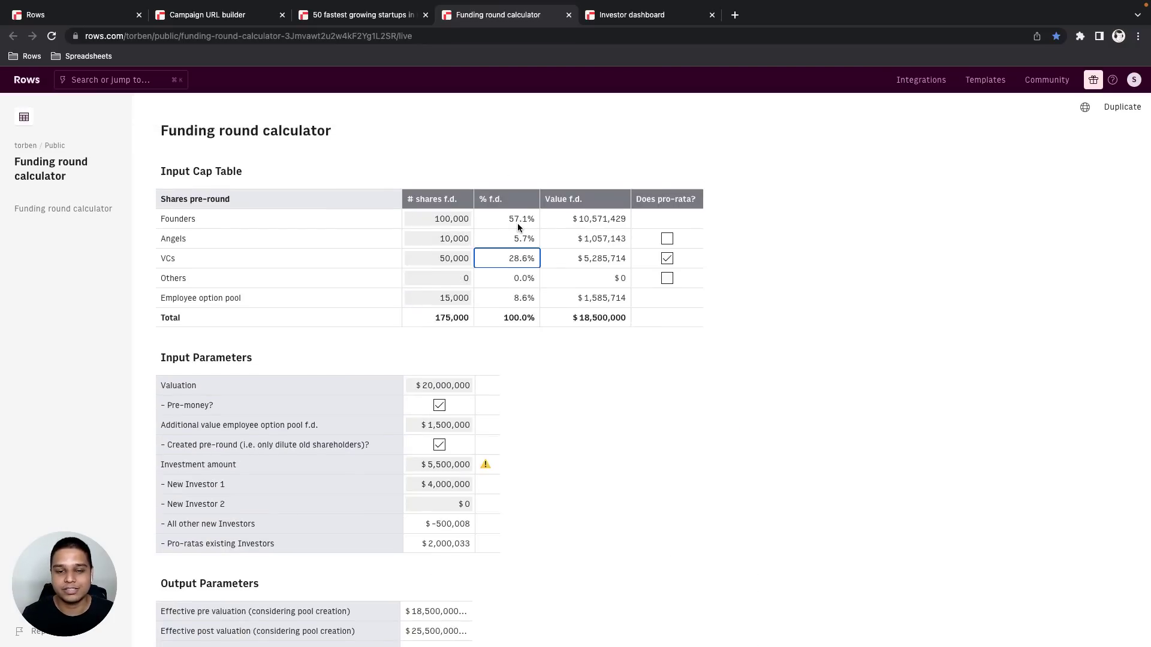
{"action": "key", "text": "ctrl+Tab"}
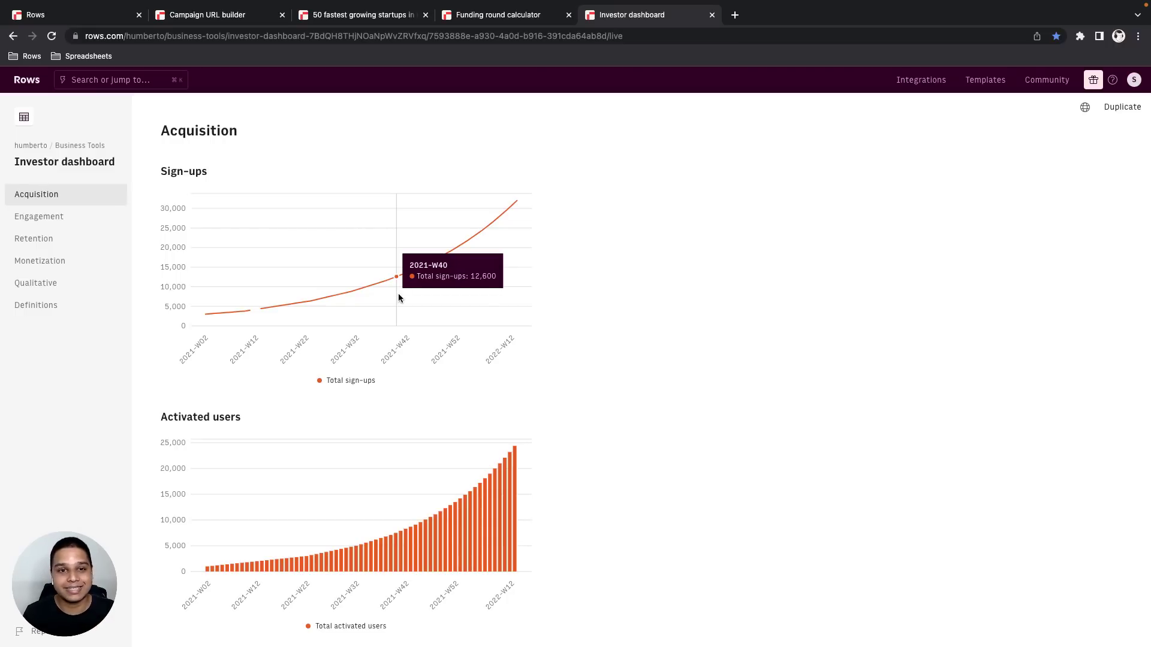
- Return to the Rows HQ home page listing Campaign URL builder and Intro in Demo
{"action": "left_click", "coordinate": [32, 83]}
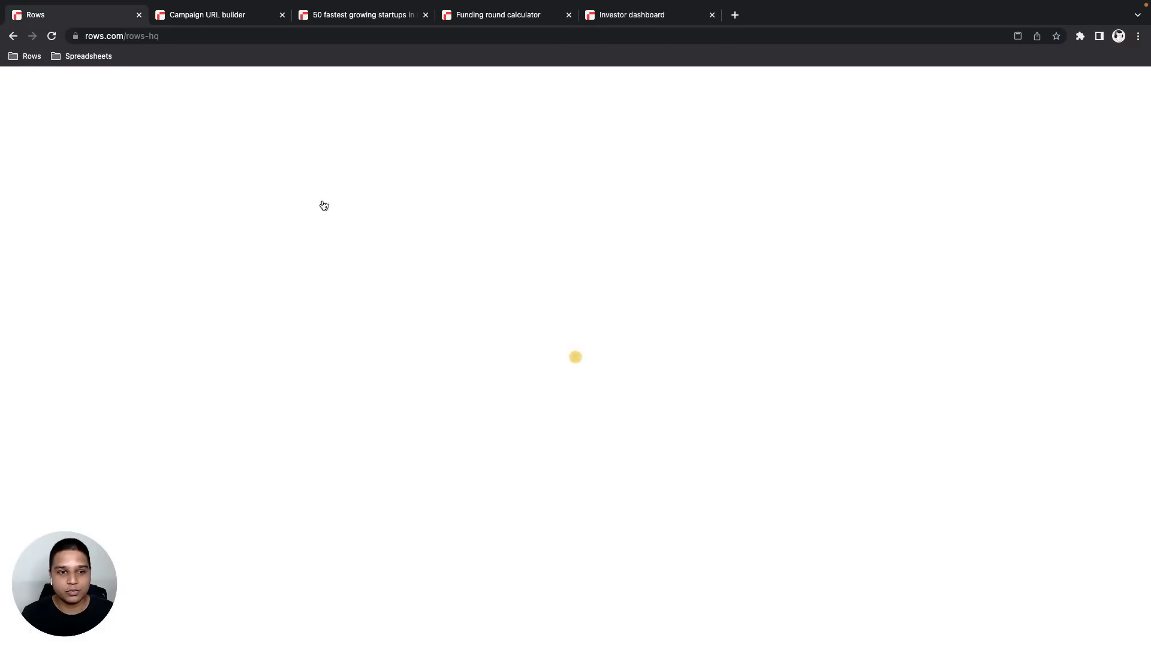
{"action": "left_click", "coordinate": [558, 355]}
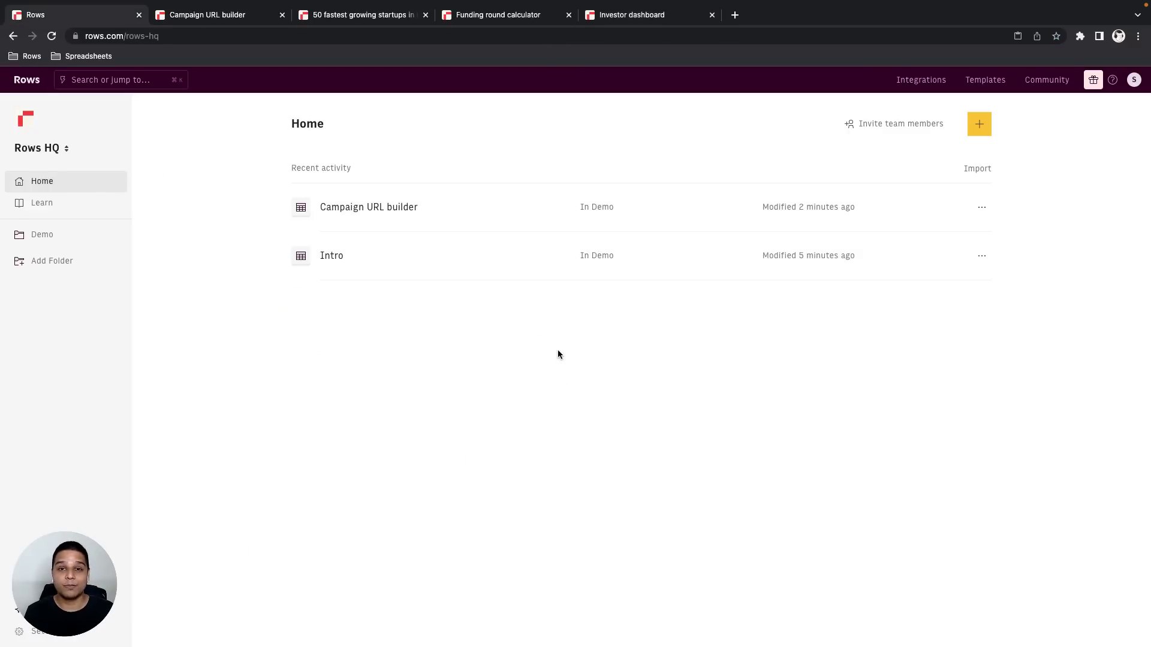